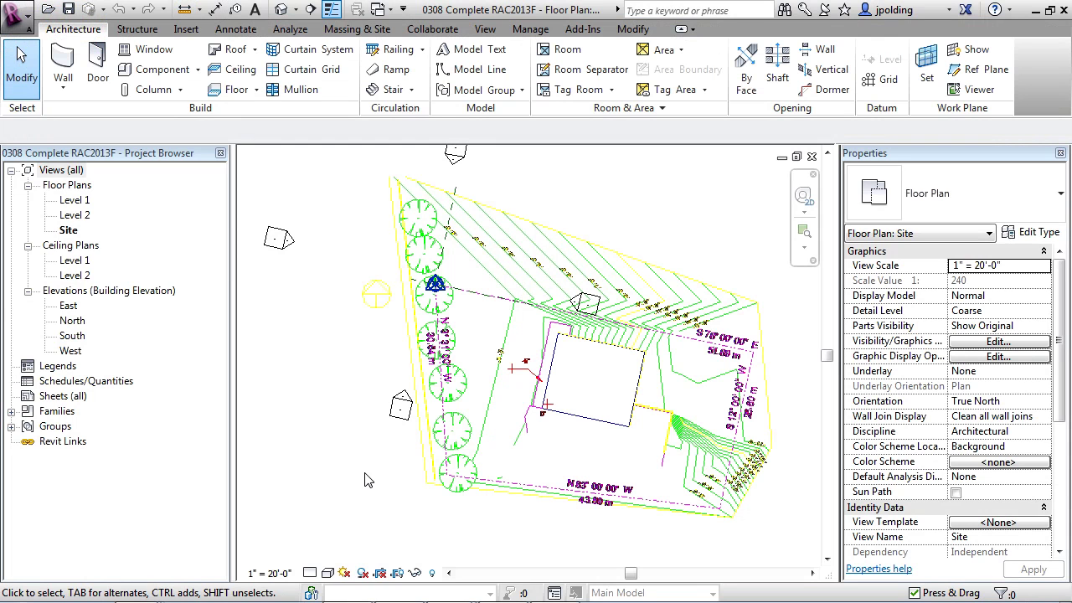
Open the South elevation to view the two existing level lines, then select the Site floor plan
{"action": "left_click", "coordinate": [67, 184]}
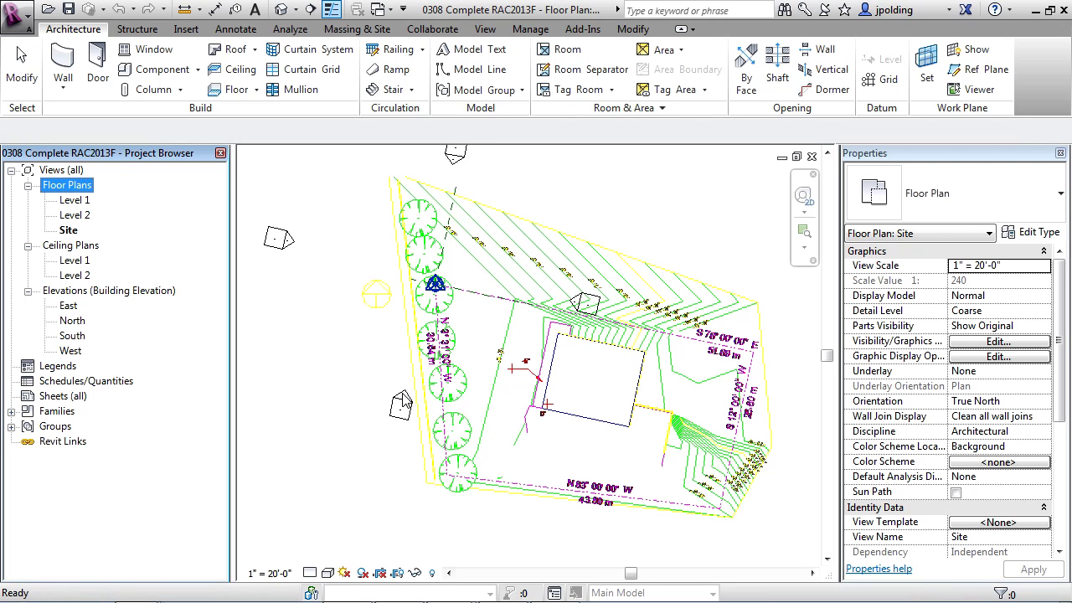
{"action": "double_click", "coordinate": [73, 336]}
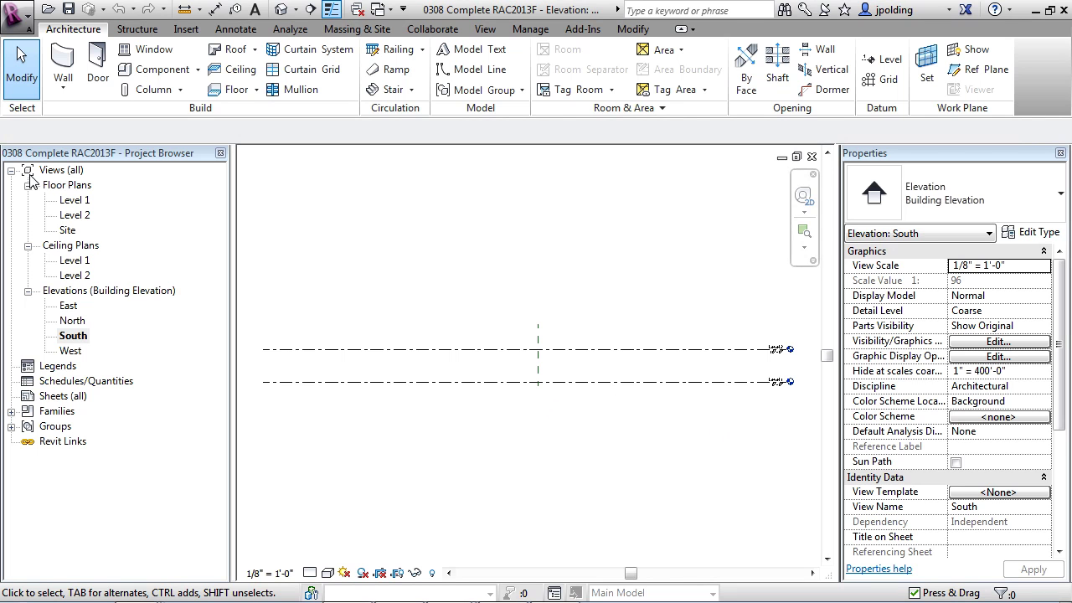
{"action": "left_click", "coordinate": [70, 185]}
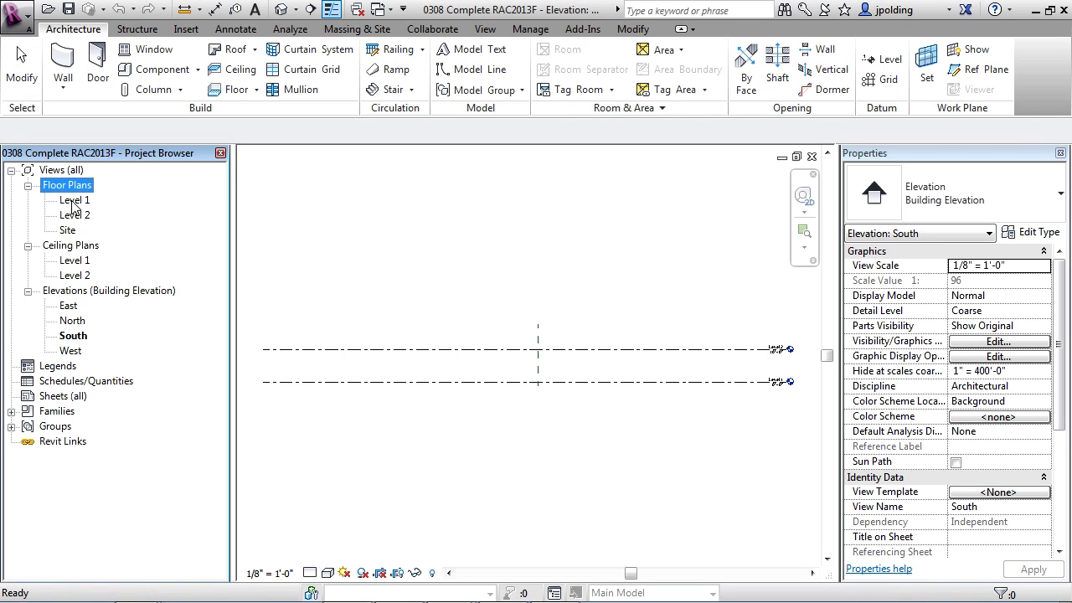
{"action": "left_click", "coordinate": [67, 230]}
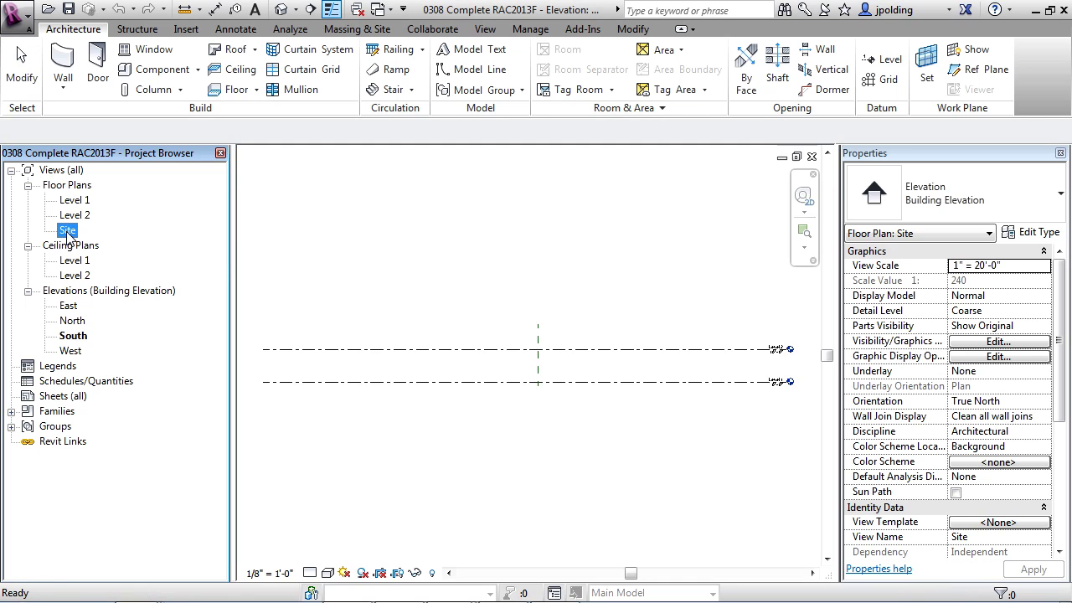
Open the Site plan and draw a reference plane along the building's west wall, corner to corner
{"action": "double_click", "coordinate": [67, 231]}
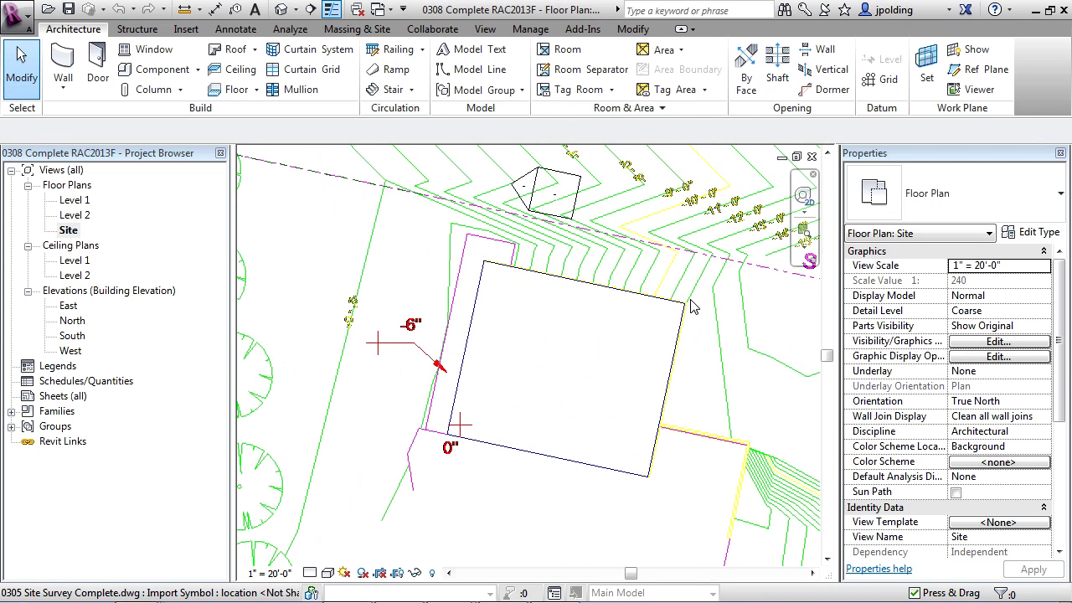
{"action": "scroll", "coordinate": [463, 283], "scroll_direction": "down", "scroll_amount": 4}
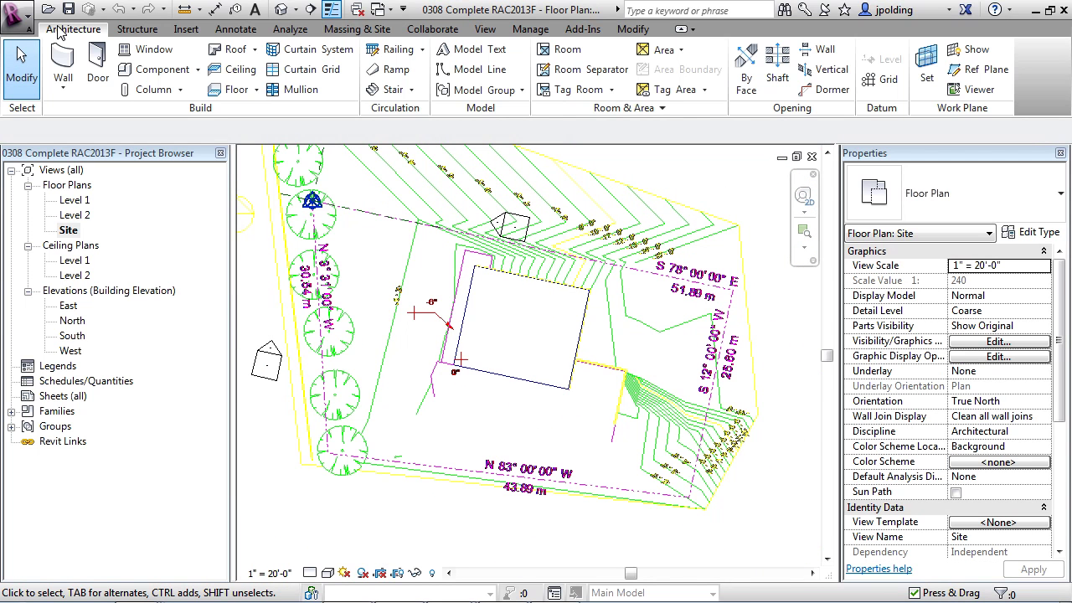
{"action": "left_click", "coordinate": [980, 69]}
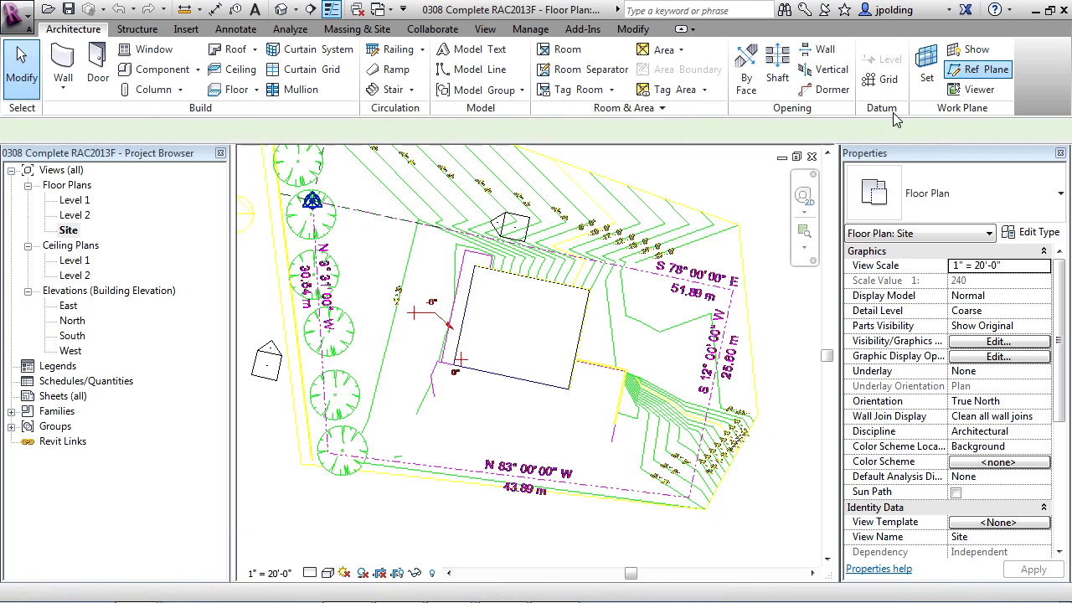
{"action": "scroll", "coordinate": [479, 301], "scroll_direction": "up", "scroll_amount": 5}
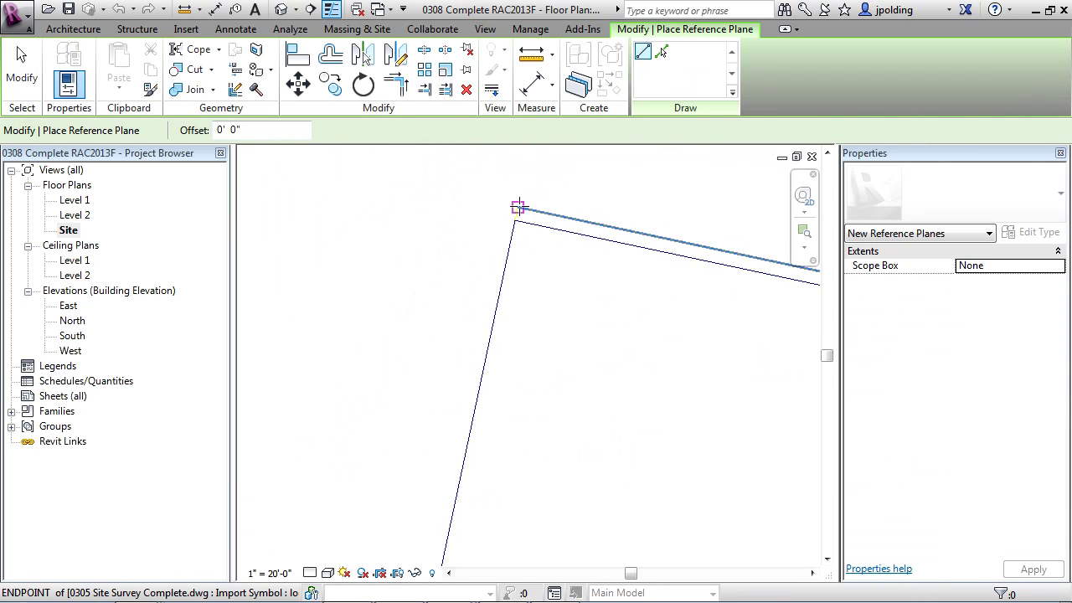
{"action": "left_click", "coordinate": [518, 207]}
{"action": "scroll", "coordinate": [528, 168], "scroll_direction": "down", "scroll_amount": 4}
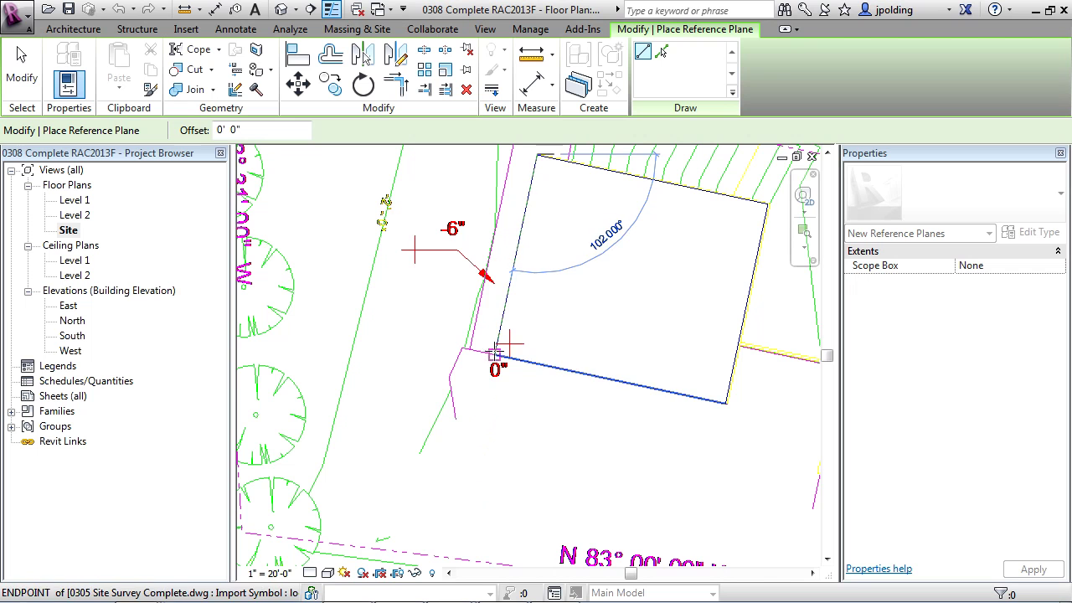
{"action": "left_click", "coordinate": [495, 355]}
{"action": "scroll", "coordinate": [497, 358], "scroll_direction": "up", "scroll_amount": 3}
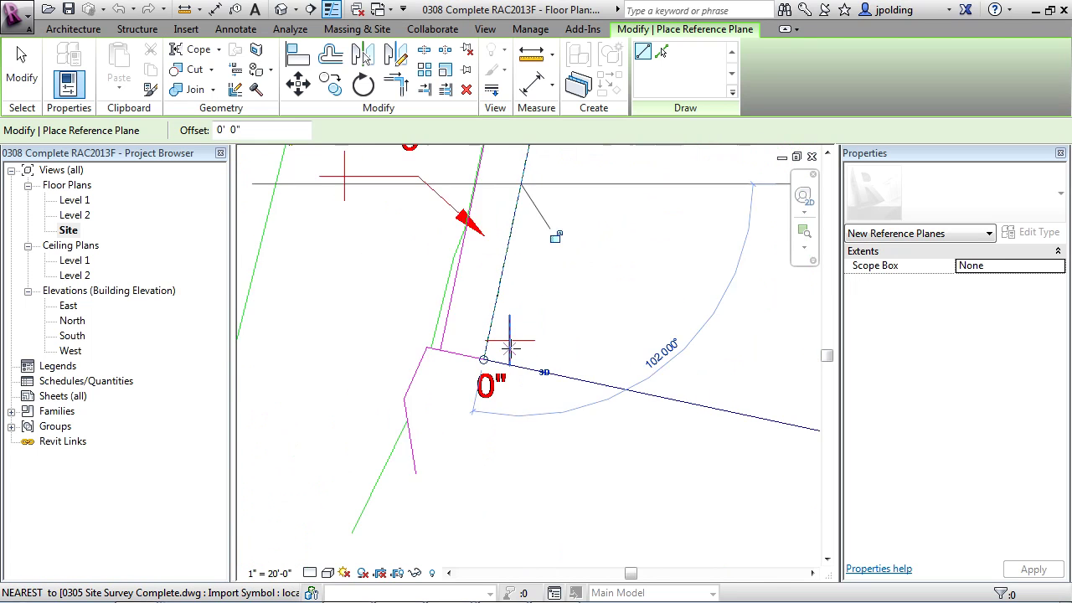
{"action": "scroll", "coordinate": [473, 361], "scroll_direction": "up", "scroll_amount": 2}
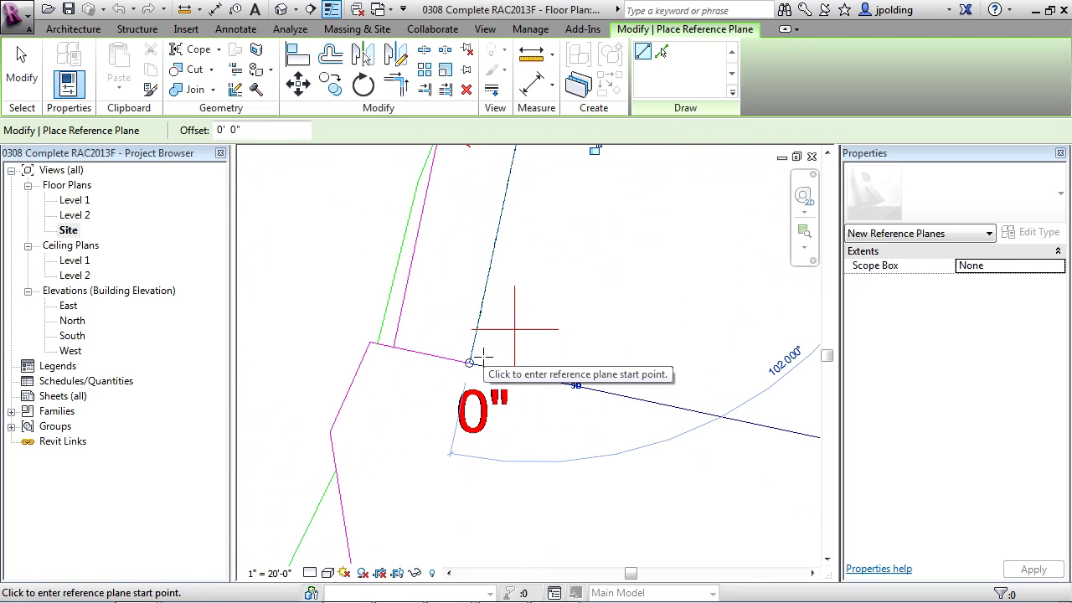
{"action": "key", "text": "Escape"}
{"action": "key", "text": "Escape"}
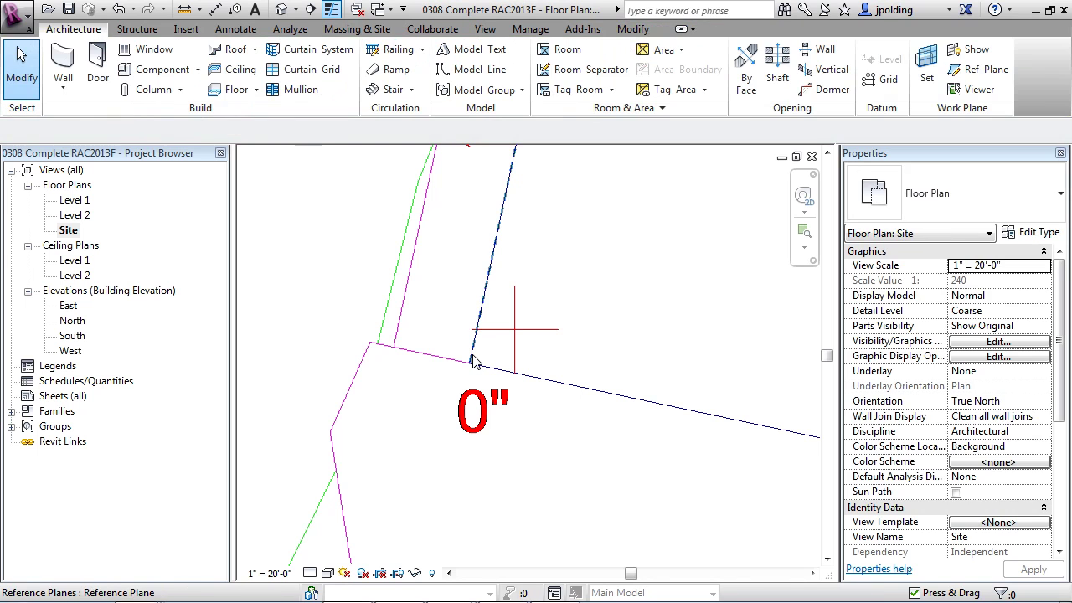
Drag the west-wall reference plane's lower end down past the building's southern corner
{"action": "left_click", "coordinate": [474, 363]}
{"action": "left_click_drag", "start_coordinate": [470, 368], "coordinate": [464, 383]}
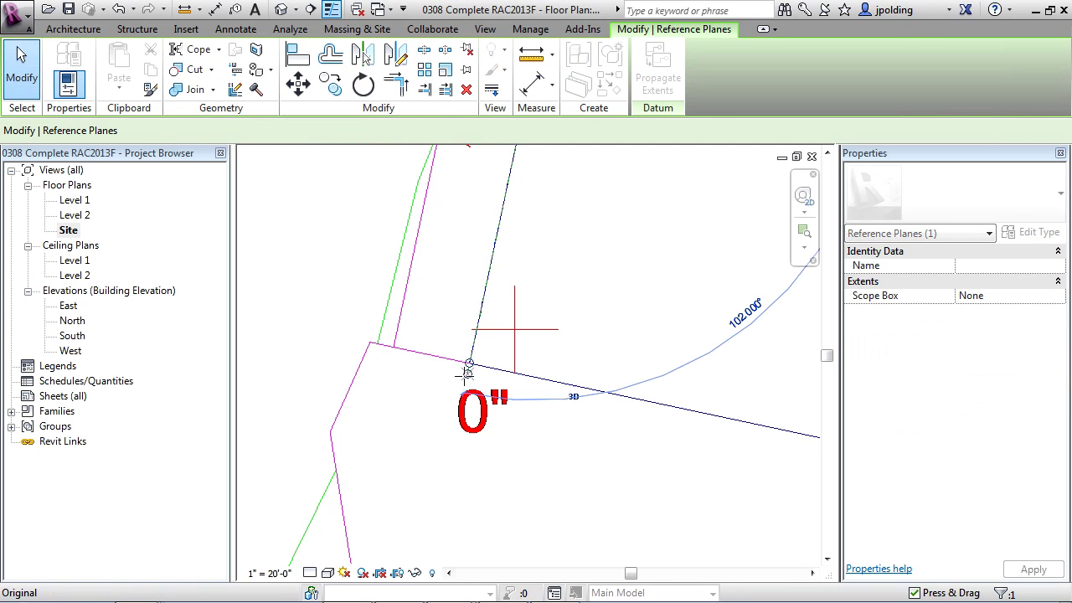
{"action": "left_click_drag", "start_coordinate": [435, 455], "coordinate": [433, 510]}
{"action": "scroll", "coordinate": [494, 284], "scroll_direction": "down", "scroll_amount": 4}
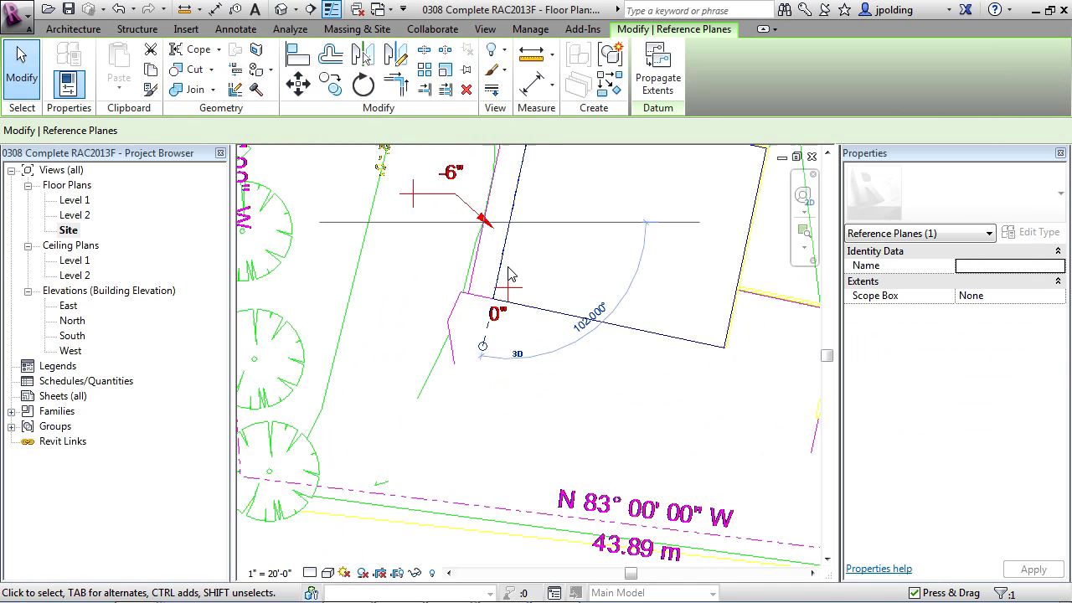
{"action": "left_click_drag", "start_coordinate": [489, 326], "coordinate": [488, 332]}
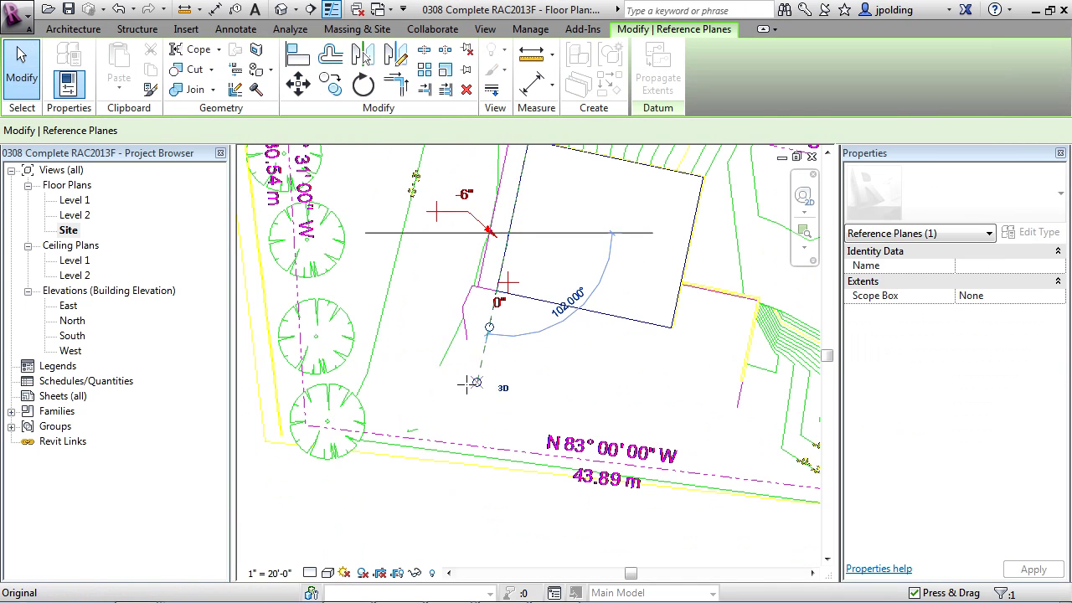
{"action": "left_click_drag", "start_coordinate": [473, 390], "coordinate": [469, 412]}
{"action": "left_click", "coordinate": [519, 373]}
{"action": "scroll", "coordinate": [454, 442], "scroll_direction": "down", "scroll_amount": 2}
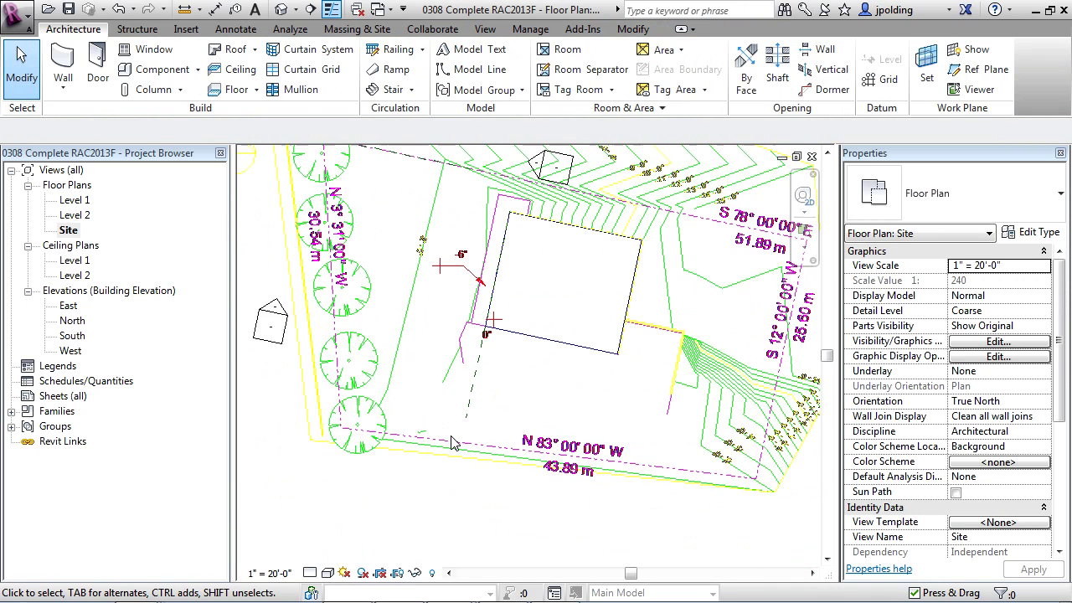
{"action": "left_click", "coordinate": [464, 426]}
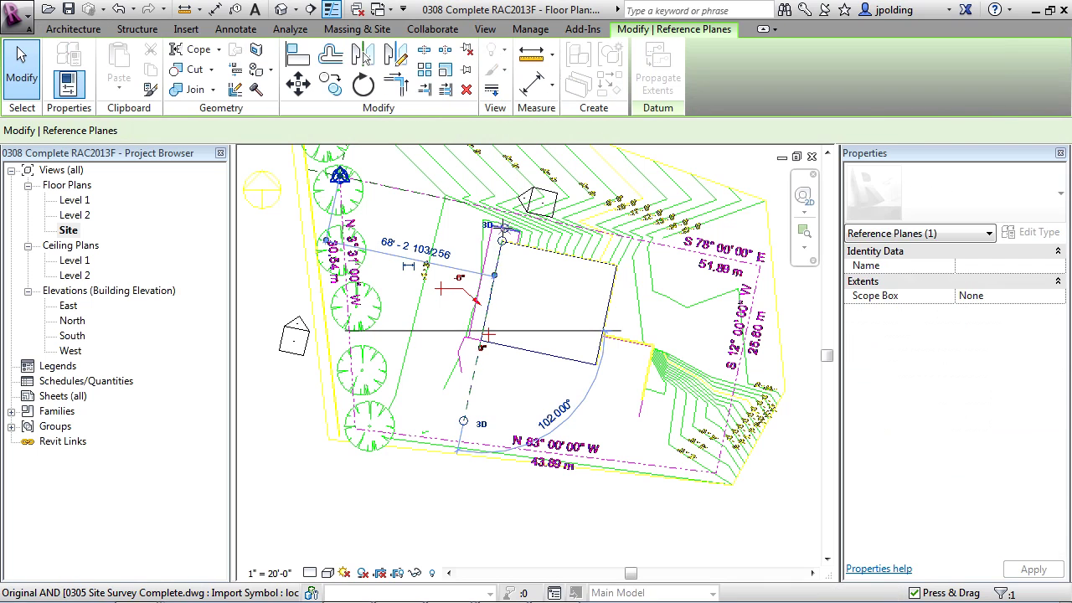
{"action": "key", "text": "Escape"}
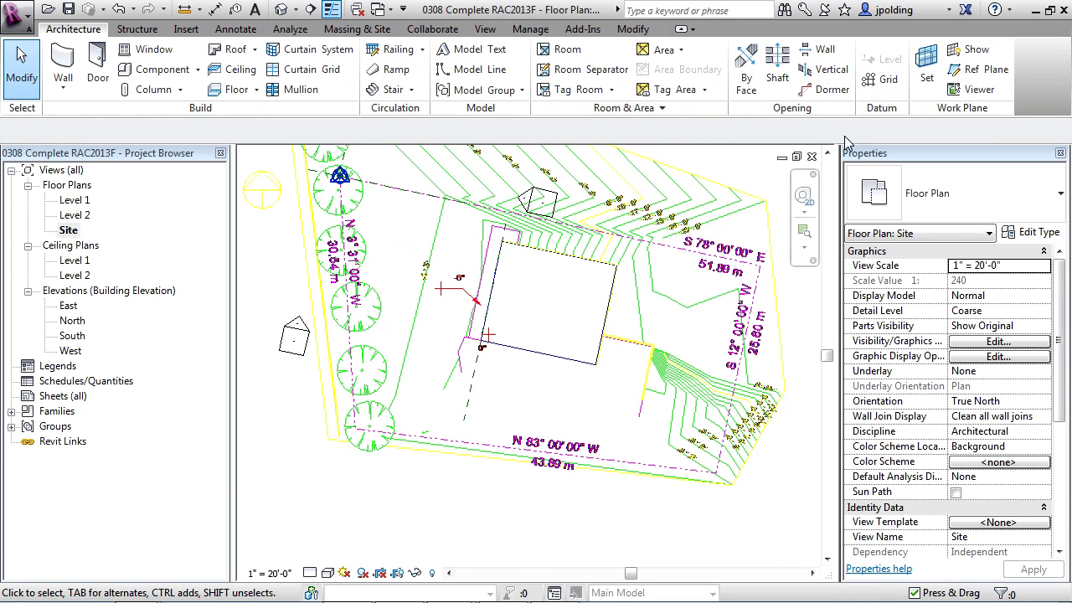
Draw a reference plane along the east wall from the upper-right to the lower-right corner
{"action": "left_click", "coordinate": [988, 75]}
{"action": "scroll", "coordinate": [631, 280], "scroll_direction": "up", "scroll_amount": 5}
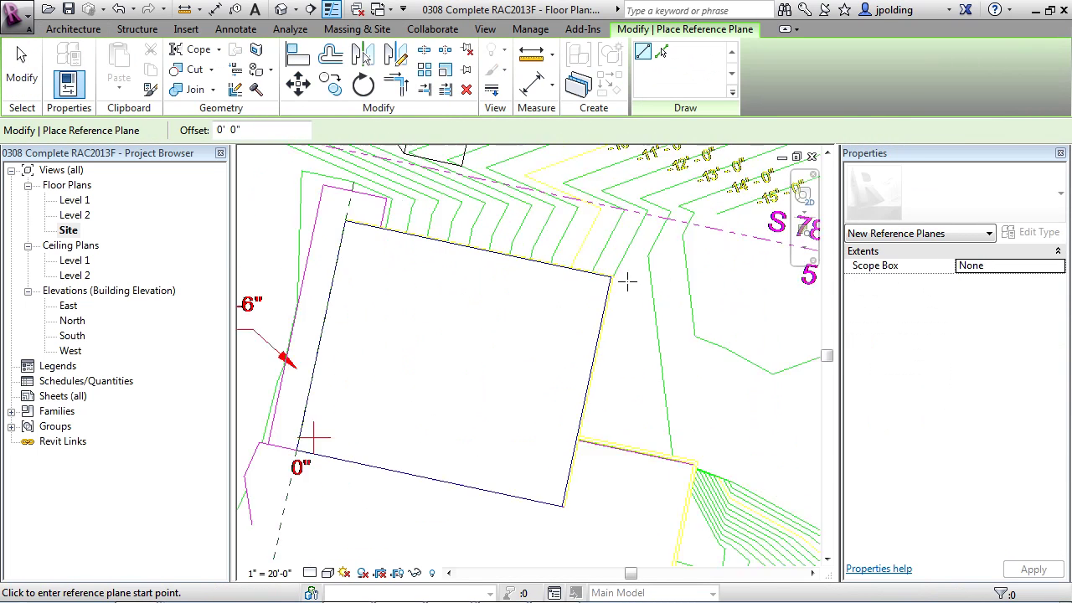
{"action": "scroll", "coordinate": [631, 281], "scroll_direction": "up", "scroll_amount": 4}
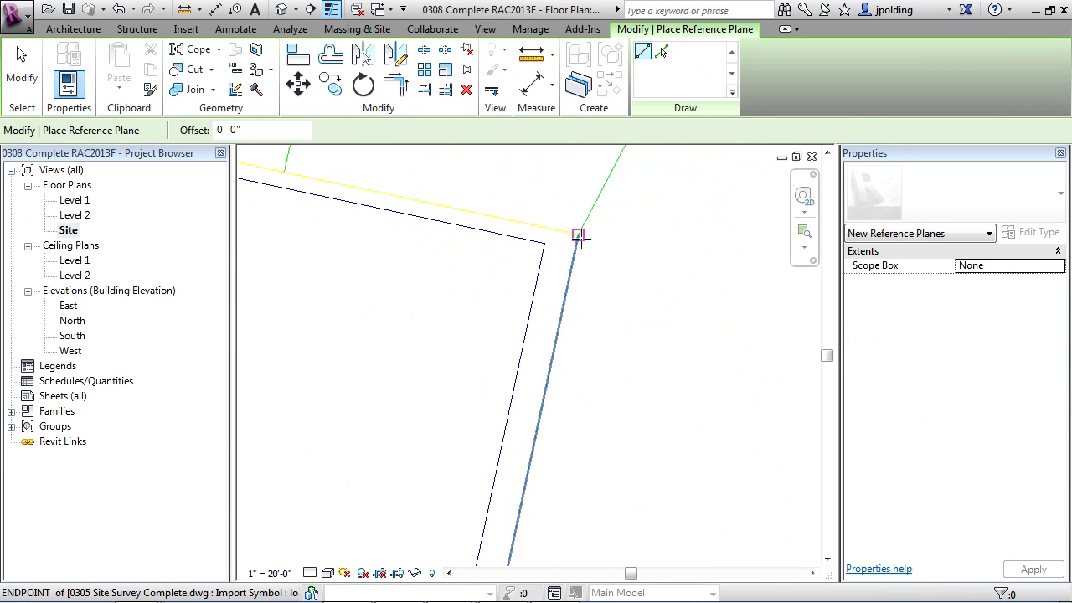
{"action": "left_click", "coordinate": [578, 234]}
{"action": "scroll", "coordinate": [569, 335], "scroll_direction": "down", "scroll_amount": 3}
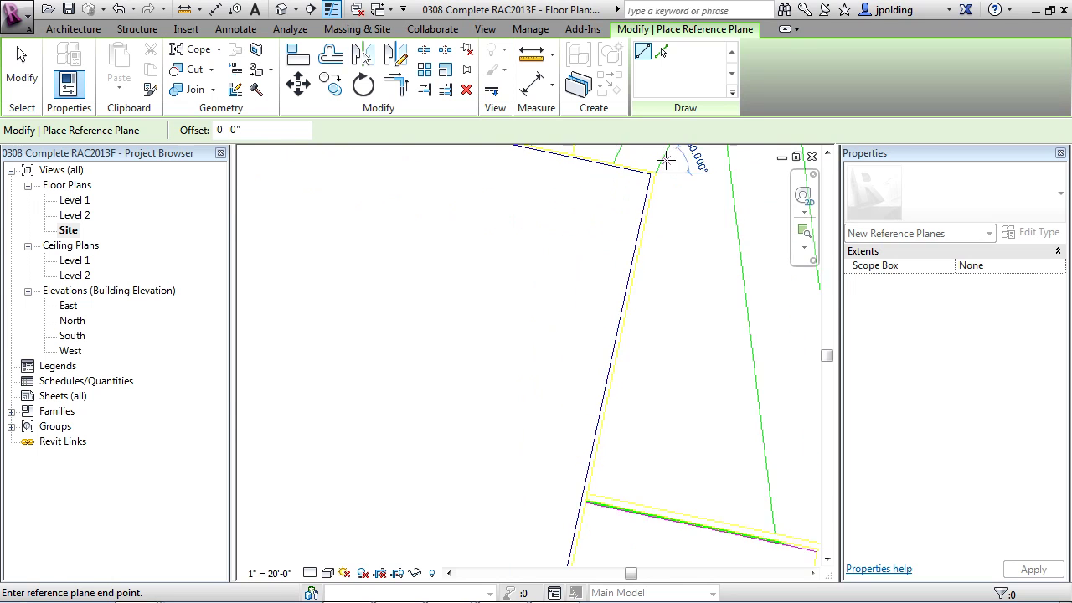
{"action": "scroll", "coordinate": [563, 452], "scroll_direction": "up", "scroll_amount": 3}
{"action": "left_click", "coordinate": [561, 453]}
{"action": "key", "text": "Escape"}
Extend the east-wall reference plane down to the site boundary
{"action": "left_click", "coordinate": [563, 444]}
{"action": "scroll", "coordinate": [612, 299], "scroll_direction": "down", "scroll_amount": 4}
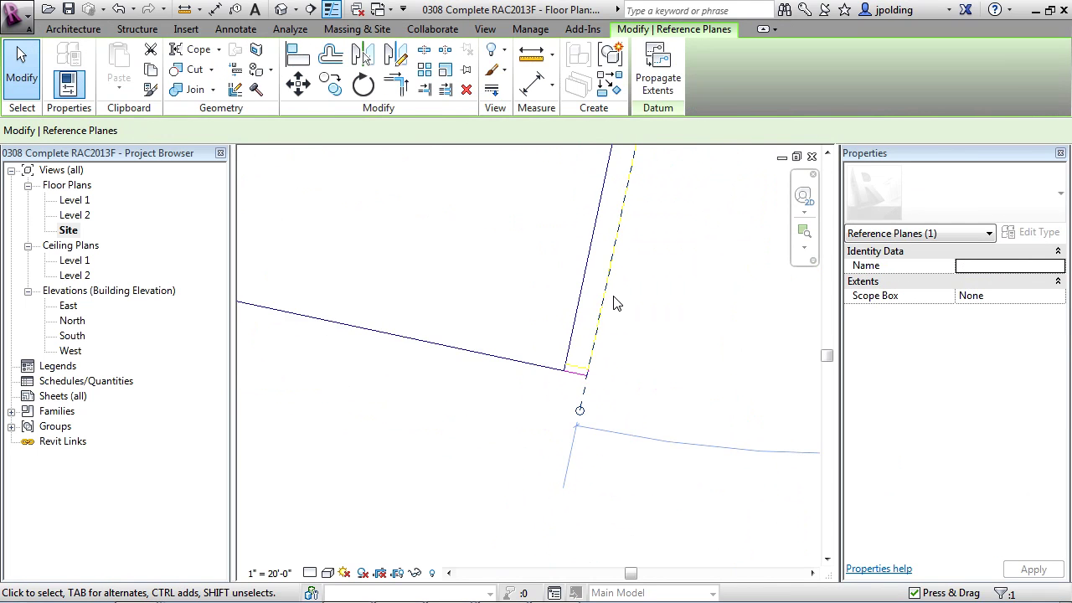
{"action": "scroll", "coordinate": [586, 371], "scroll_direction": "up", "scroll_amount": 3}
{"action": "scroll", "coordinate": [600, 288], "scroll_direction": "down", "scroll_amount": 2}
{"action": "scroll", "coordinate": [632, 348], "scroll_direction": "up", "scroll_amount": 1}
{"action": "left_click_drag", "start_coordinate": [617, 359], "coordinate": [583, 525]}
{"action": "scroll", "coordinate": [678, 422], "scroll_direction": "down", "scroll_amount": 2}
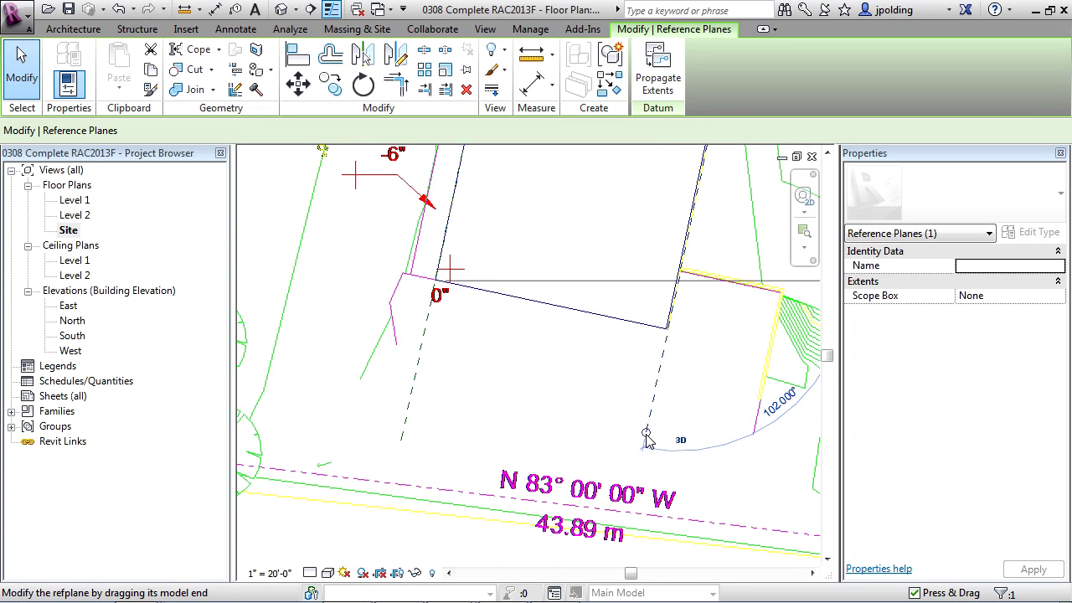
{"action": "left_click_drag", "start_coordinate": [642, 430], "coordinate": [713, 276]}
{"action": "scroll", "coordinate": [687, 307], "scroll_direction": "up", "scroll_amount": 5}
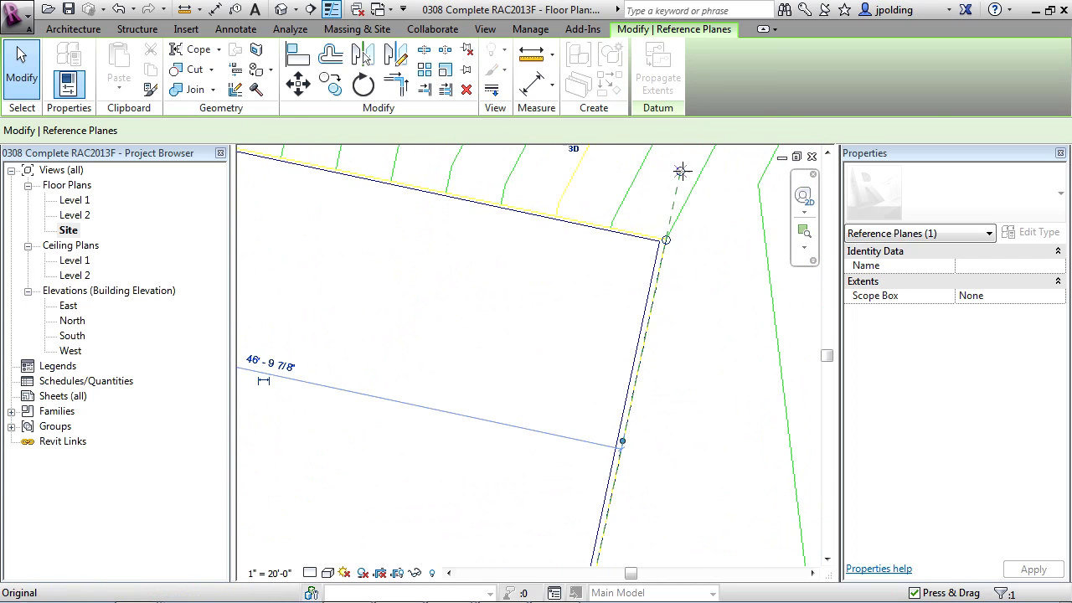
{"action": "key", "text": "Escape"}
{"action": "middle_click_drag", "start_coordinate": [686, 287], "coordinate": [687, 302]}
{"action": "scroll", "coordinate": [687, 301], "scroll_direction": "down", "scroll_amount": 4}
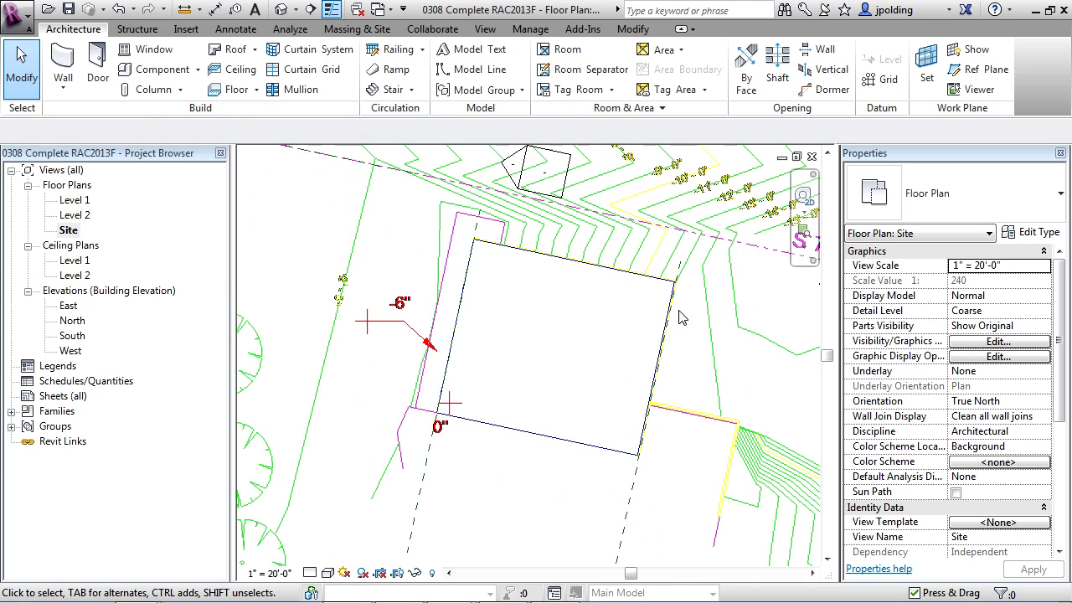
Draw a reference plane from the building's upper-left corner to a perpendicular snap point
{"action": "left_click", "coordinate": [978, 70]}
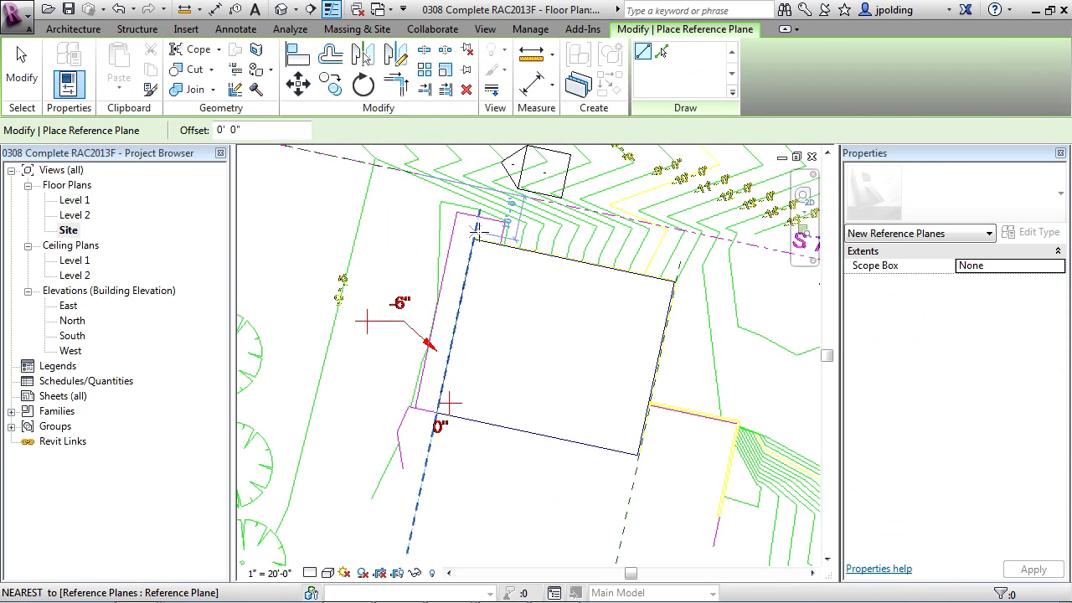
{"action": "scroll", "coordinate": [466, 246], "scroll_direction": "up", "scroll_amount": 5}
{"action": "left_click", "coordinate": [461, 259]}
{"action": "scroll", "coordinate": [405, 234], "scroll_direction": "down", "scroll_amount": 4}
{"action": "scroll", "coordinate": [616, 263], "scroll_direction": "up", "scroll_amount": 4}
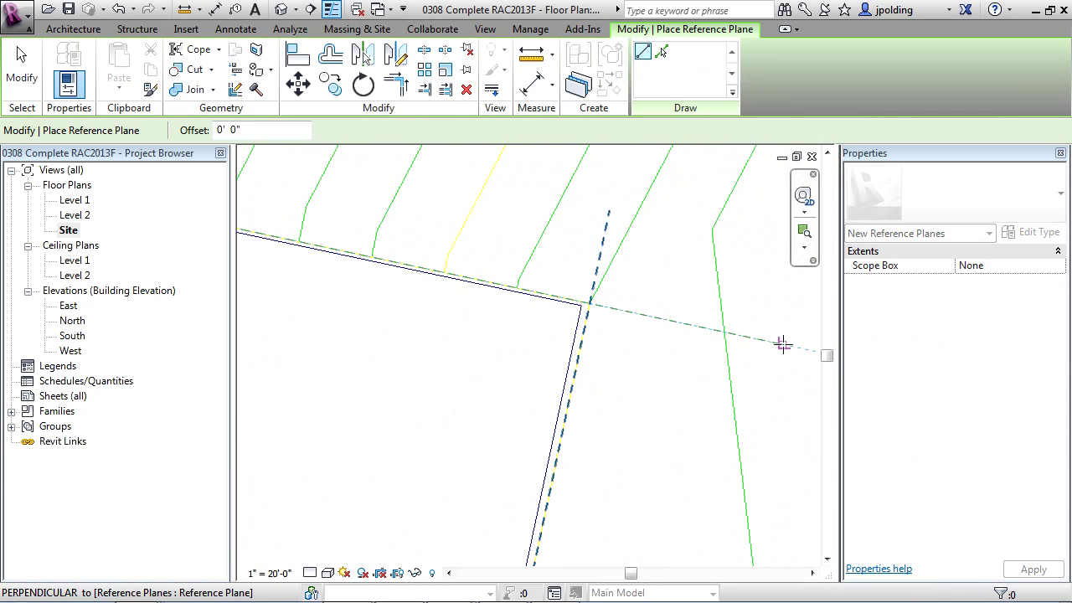
{"action": "scroll", "coordinate": [251, 217], "scroll_direction": "down", "scroll_amount": 2}
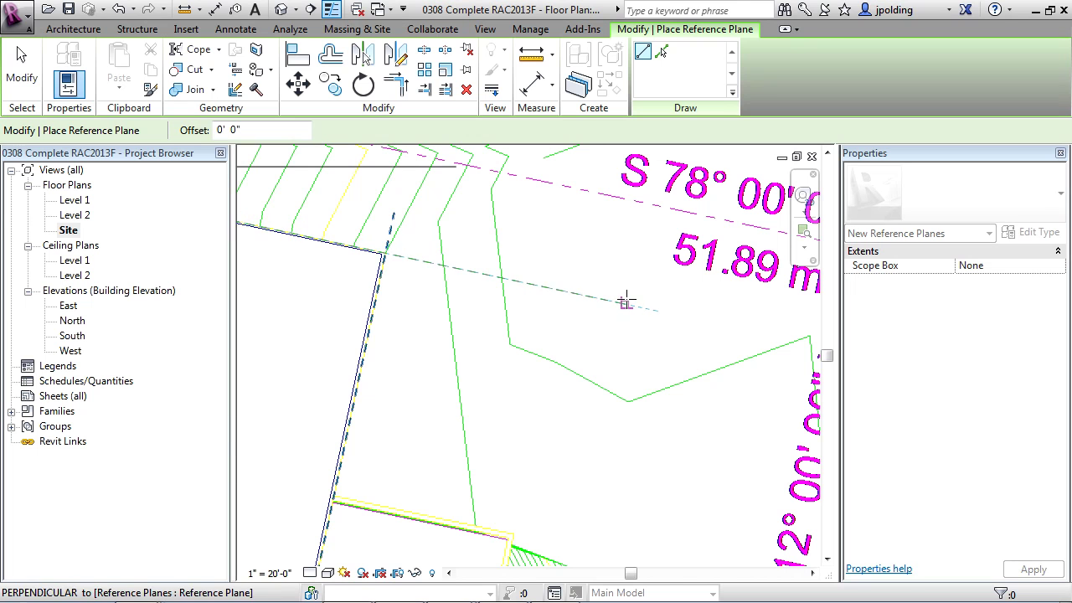
{"action": "left_click", "coordinate": [626, 302]}
{"action": "scroll", "coordinate": [670, 299], "scroll_direction": "down", "scroll_amount": 2}
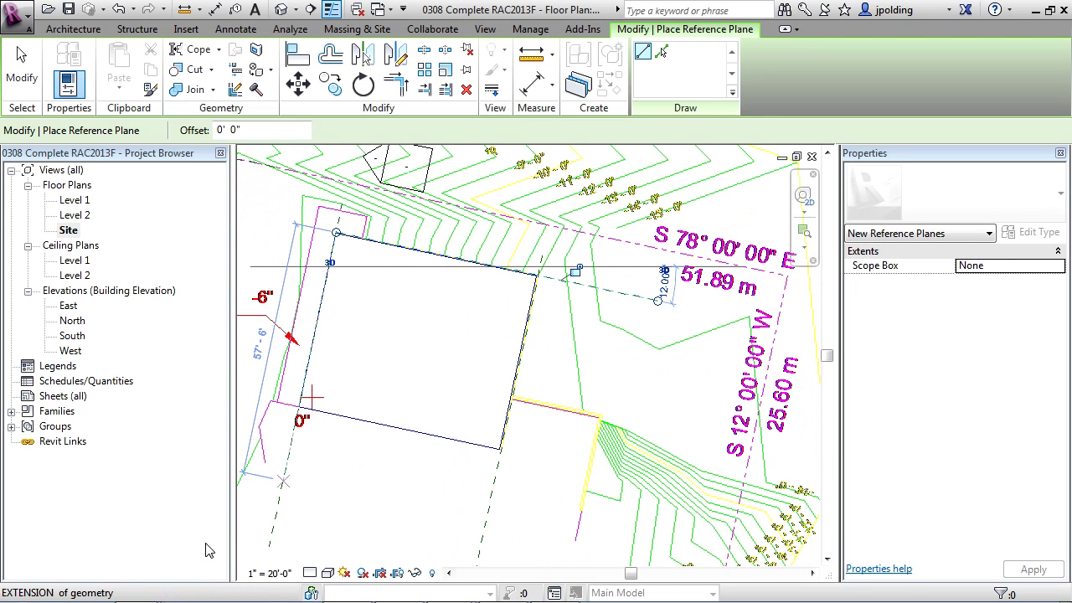
{"action": "scroll", "coordinate": [302, 410], "scroll_direction": "up", "scroll_amount": 5}
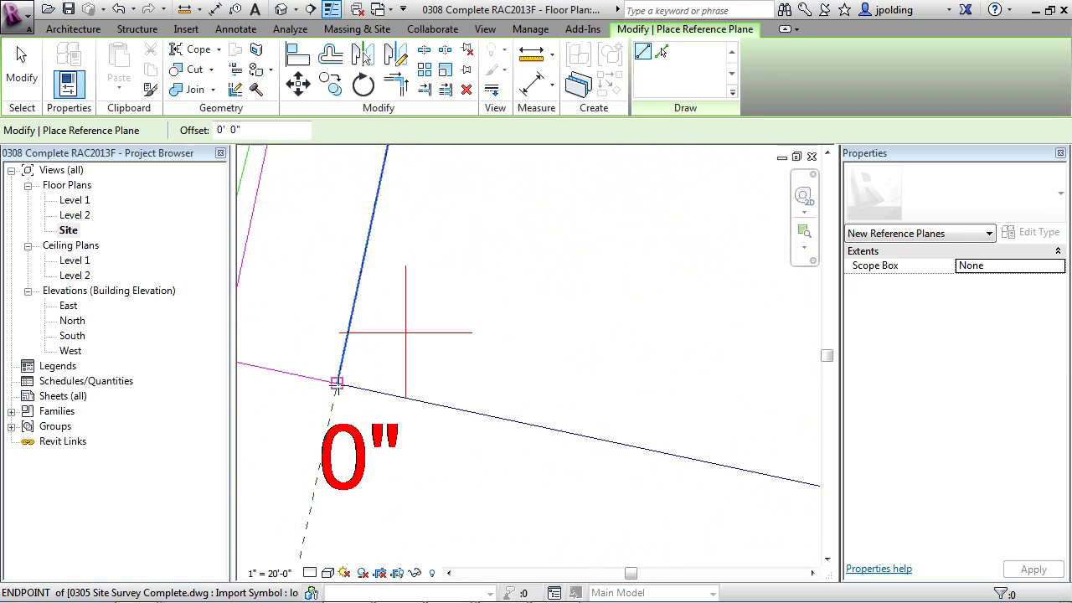
Draw a reference plane from the survey line's endpoint perpendicular to the other plane, then zoom all
{"action": "left_click", "coordinate": [335, 383]}
{"action": "scroll", "coordinate": [293, 368], "scroll_direction": "down", "scroll_amount": 3}
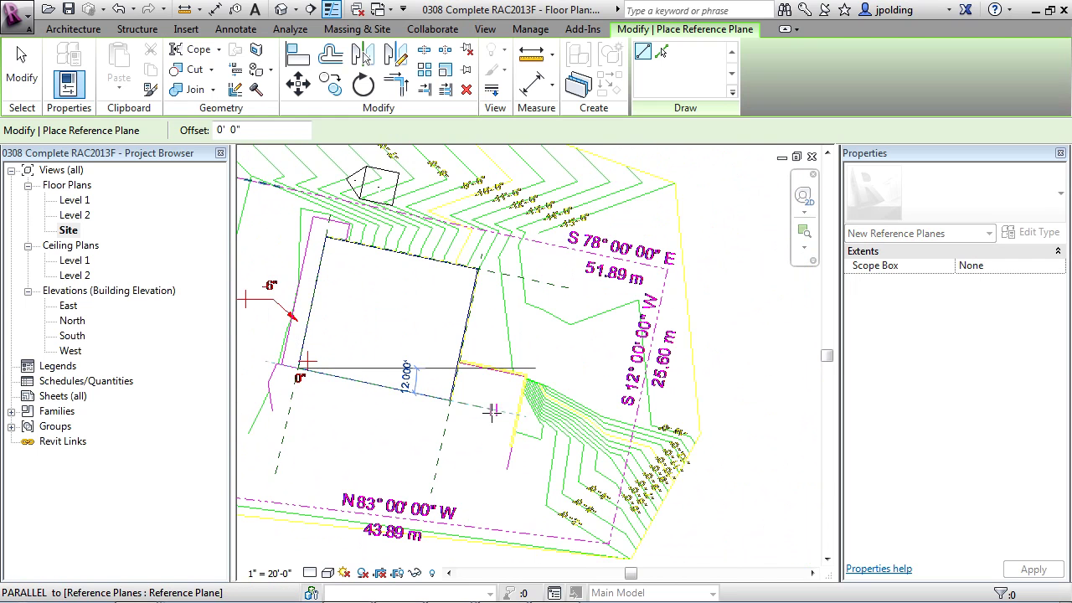
{"action": "scroll", "coordinate": [492, 410], "scroll_direction": "up", "scroll_amount": 5}
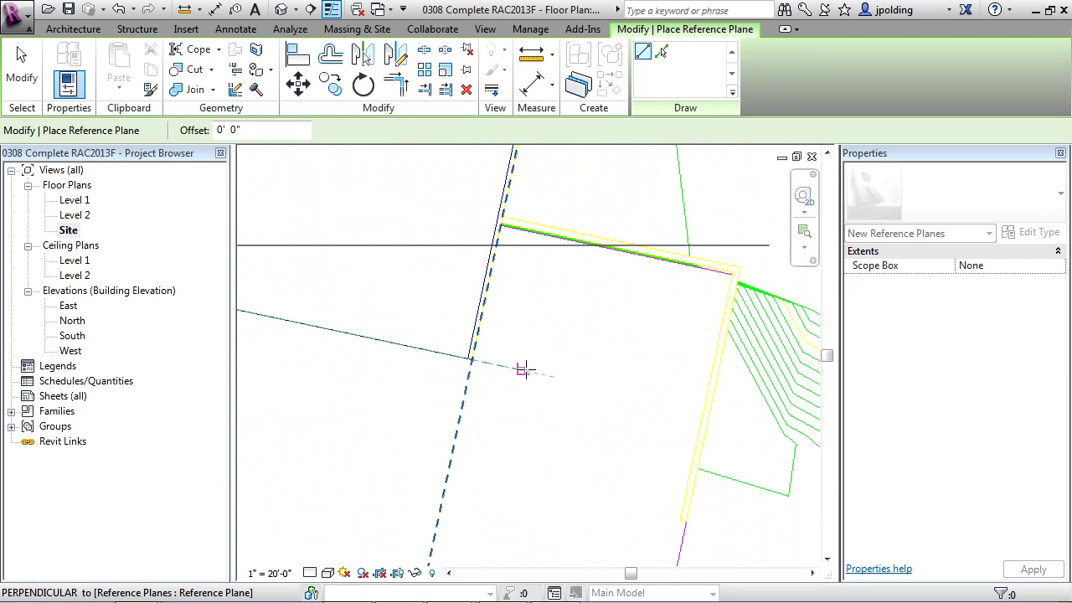
{"action": "left_click", "coordinate": [677, 403]}
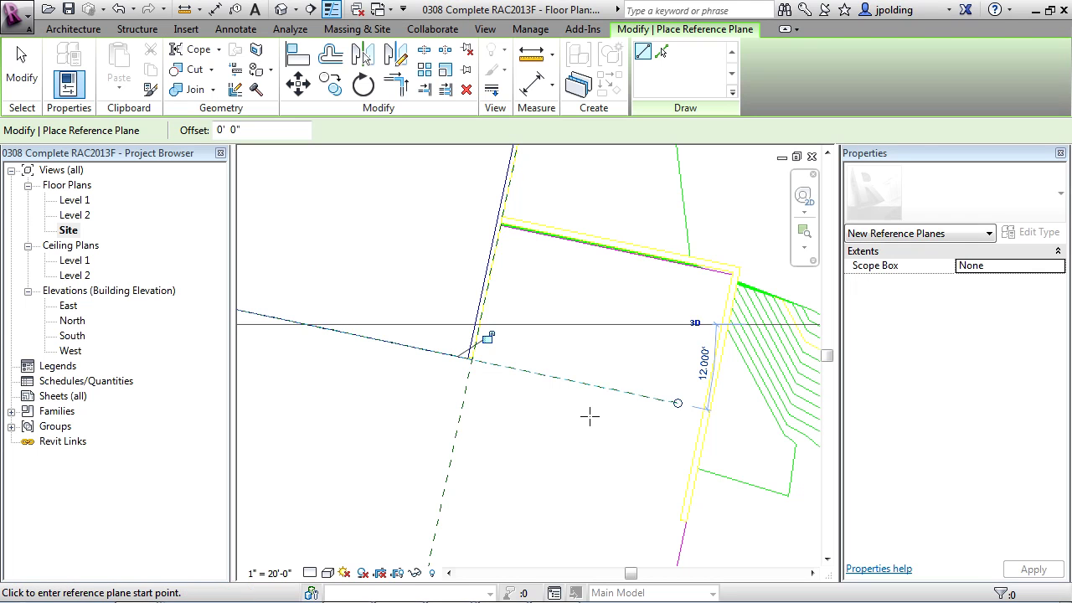
{"action": "key", "text": "Escape"}
{"action": "key", "text": "Escape"}
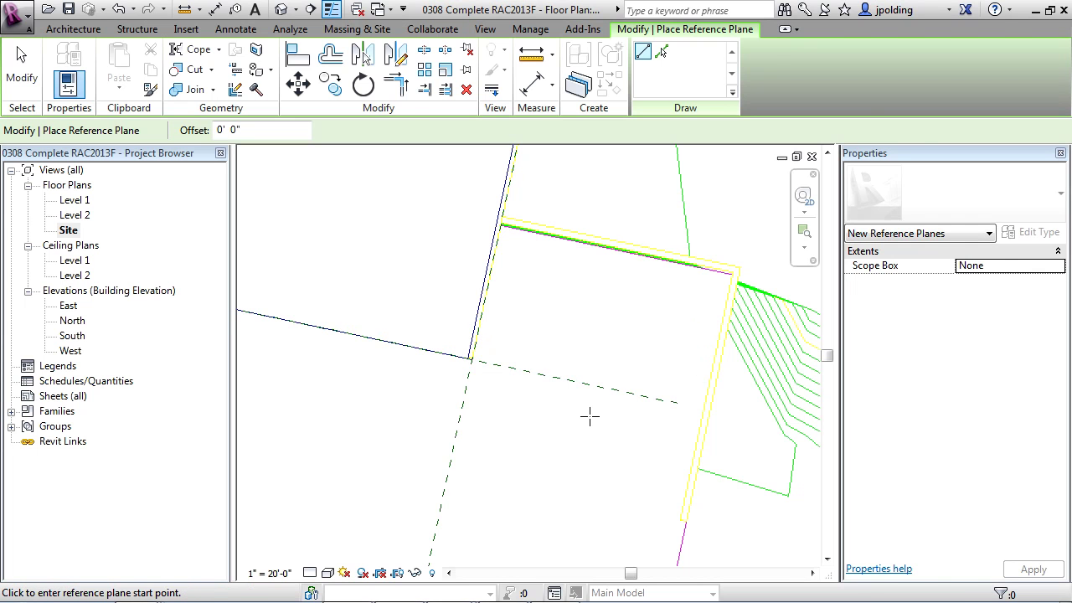
{"action": "key", "text": "z"}
{"action": "key", "text": "a"}
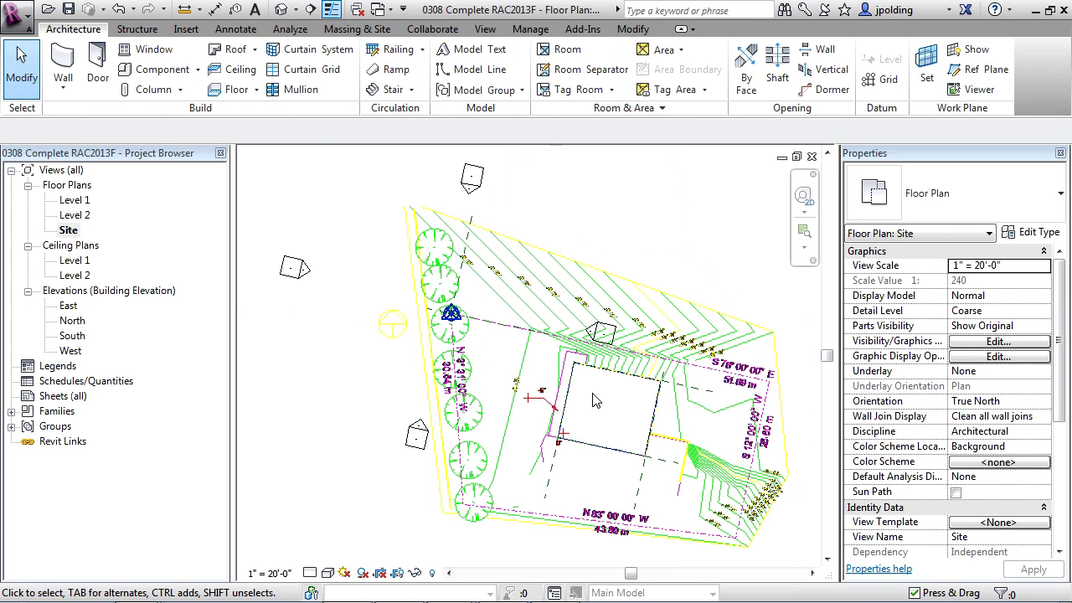
Open the South elevation and select the Level 1 line
{"action": "double_click", "coordinate": [72, 337]}
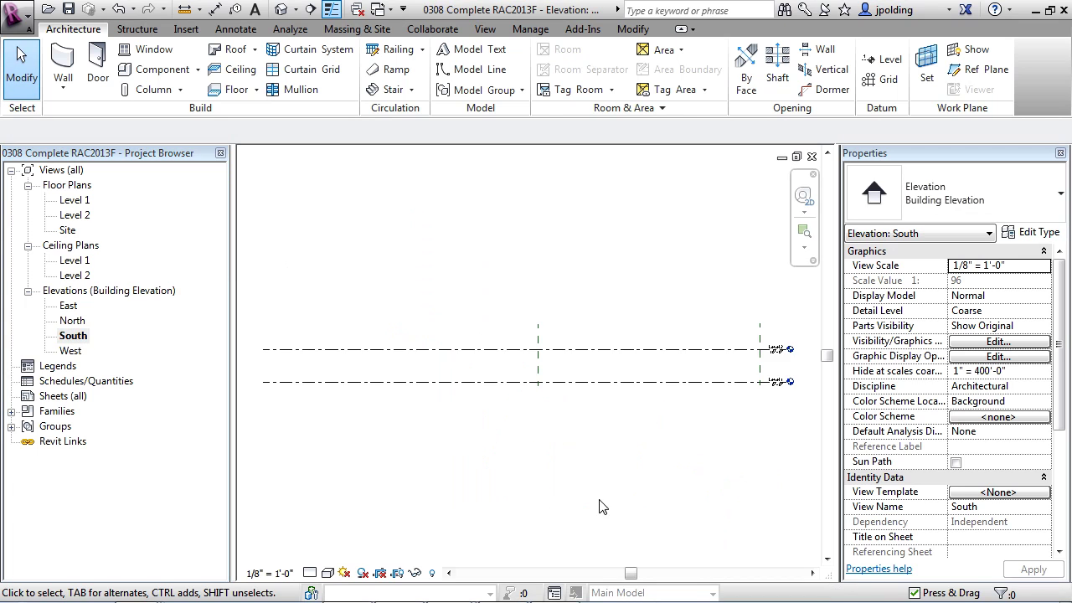
{"action": "scroll", "coordinate": [494, 377], "scroll_direction": "down", "scroll_amount": 1}
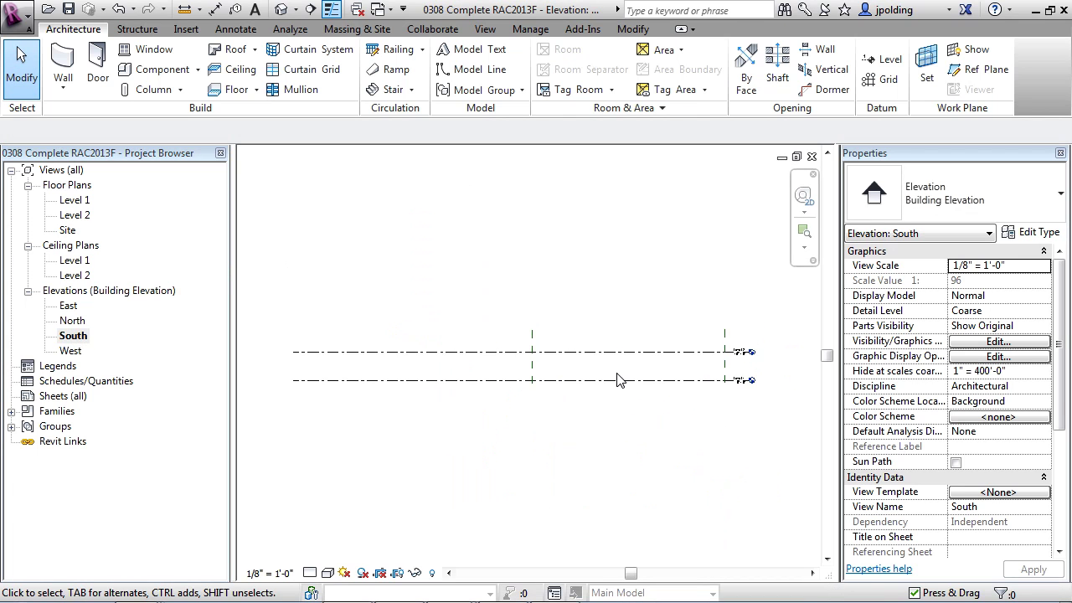
{"action": "scroll", "coordinate": [708, 346], "scroll_direction": "down", "scroll_amount": 1}
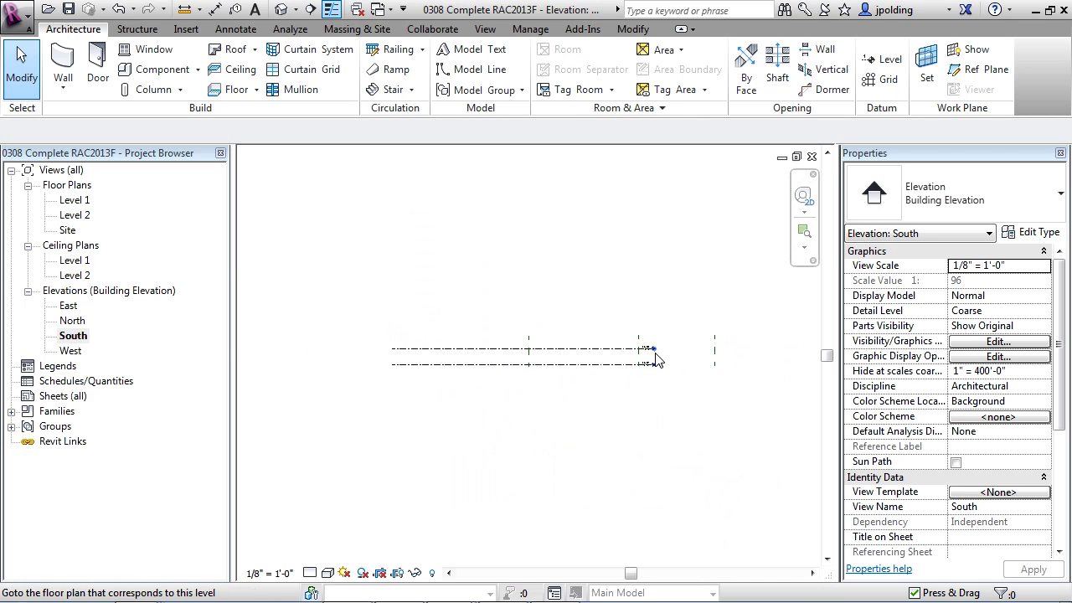
{"action": "scroll", "coordinate": [636, 347], "scroll_direction": "up", "scroll_amount": 1}
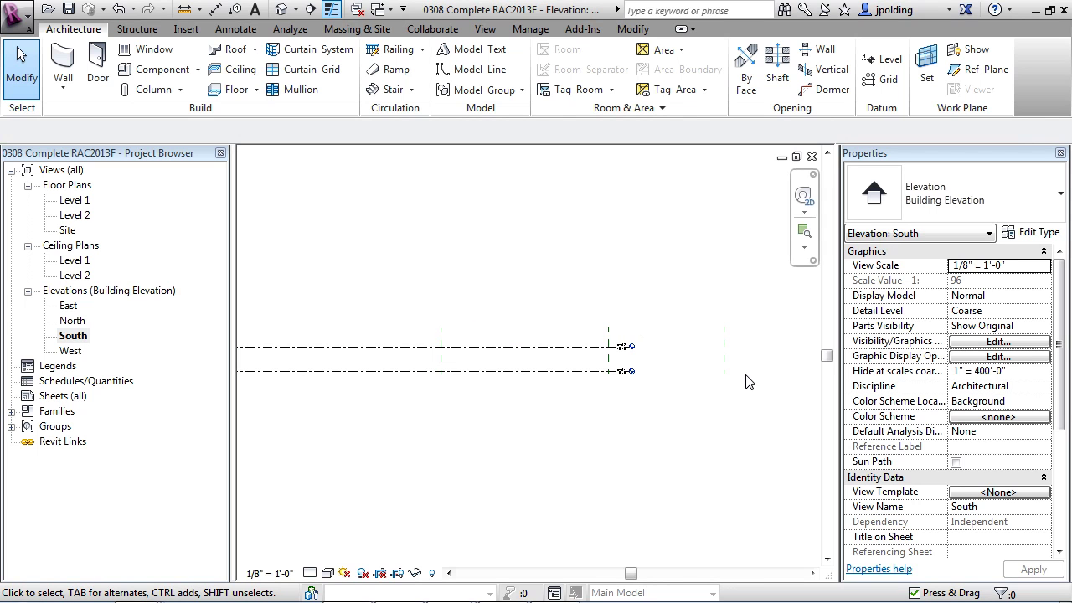
{"action": "scroll", "coordinate": [705, 375], "scroll_direction": "up", "scroll_amount": 5}
{"action": "middle_click_drag", "start_coordinate": [701, 371], "coordinate": [620, 361]}
{"action": "left_click", "coordinate": [348, 367]}
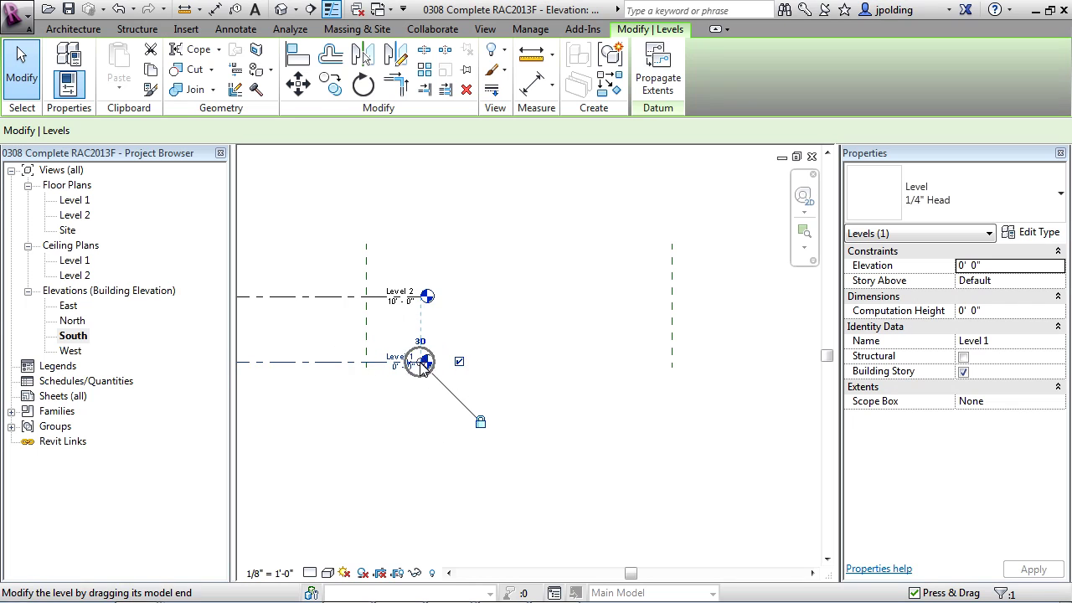
Drag the left ends of Level 1 and Level 2 in toward the wall reference planes
{"action": "scroll", "coordinate": [423, 370], "scroll_direction": "up", "scroll_amount": 2}
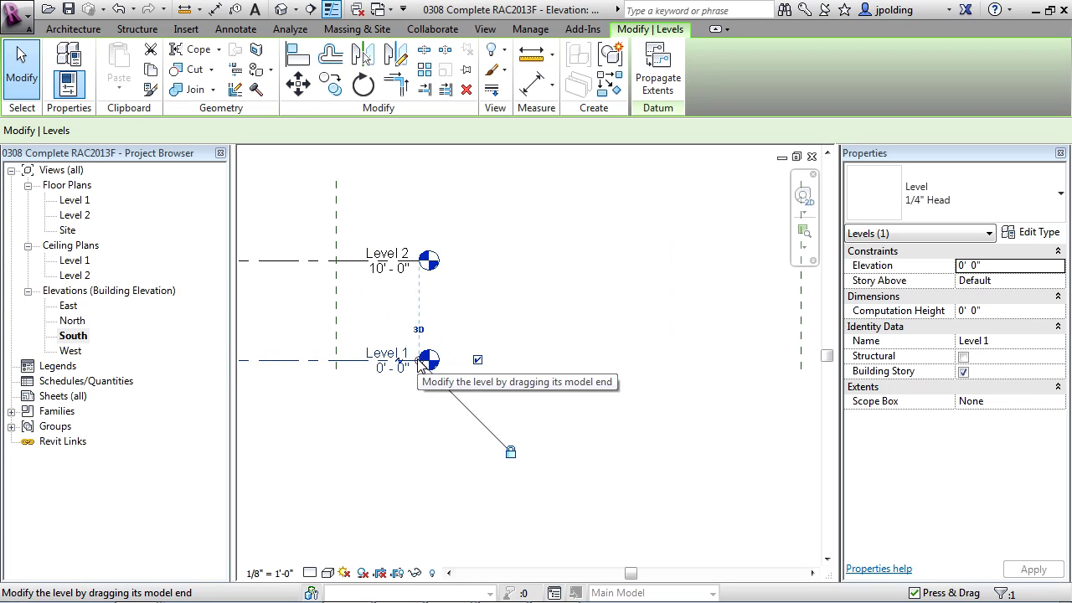
{"action": "scroll", "coordinate": [419, 366], "scroll_direction": "down", "scroll_amount": 2}
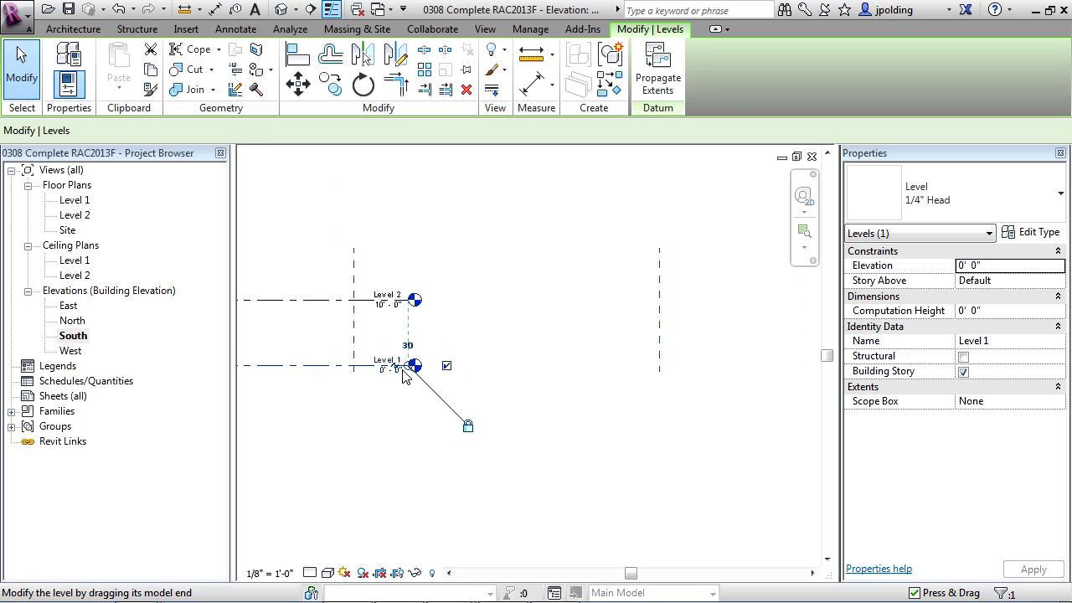
{"action": "left_click_drag", "start_coordinate": [405, 376], "coordinate": [788, 365]}
{"action": "scroll", "coordinate": [694, 379], "scroll_direction": "down", "scroll_amount": 4}
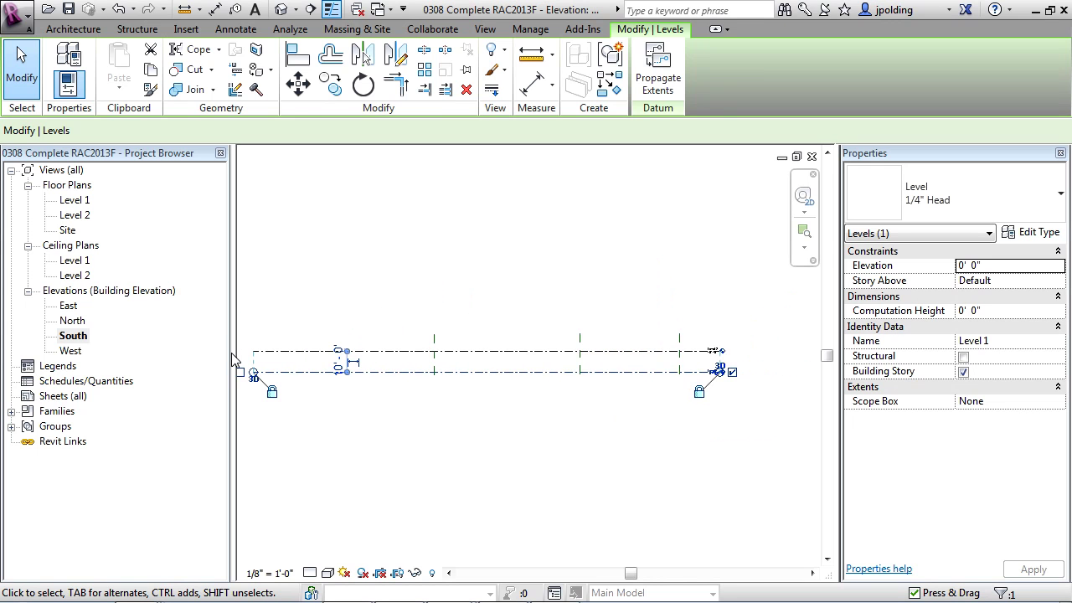
{"action": "scroll", "coordinate": [251, 372], "scroll_direction": "up", "scroll_amount": 2}
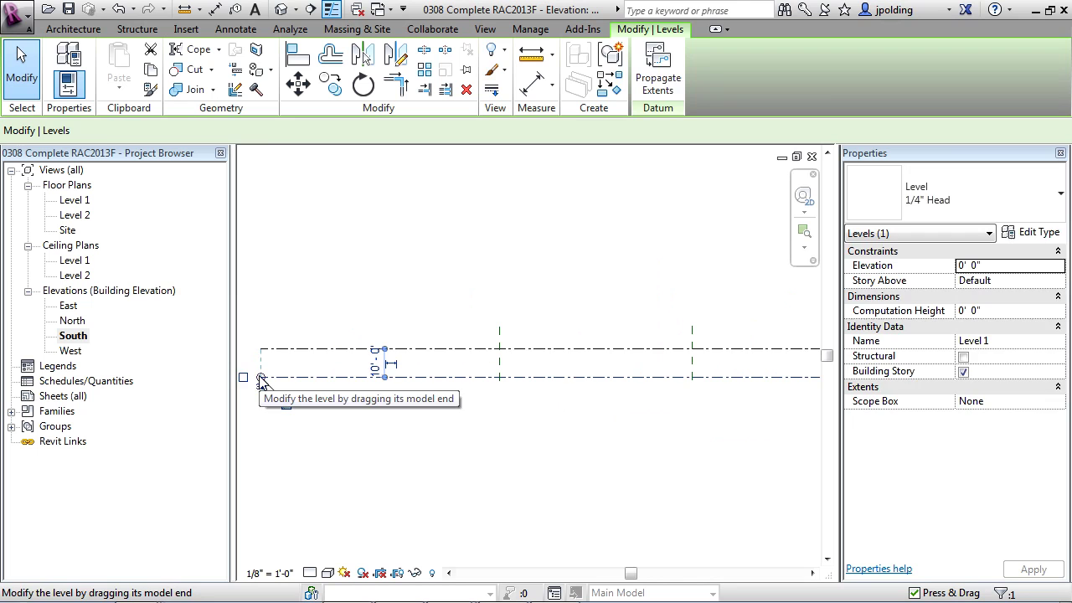
{"action": "left_click_drag", "start_coordinate": [260, 381], "coordinate": [659, 377]}
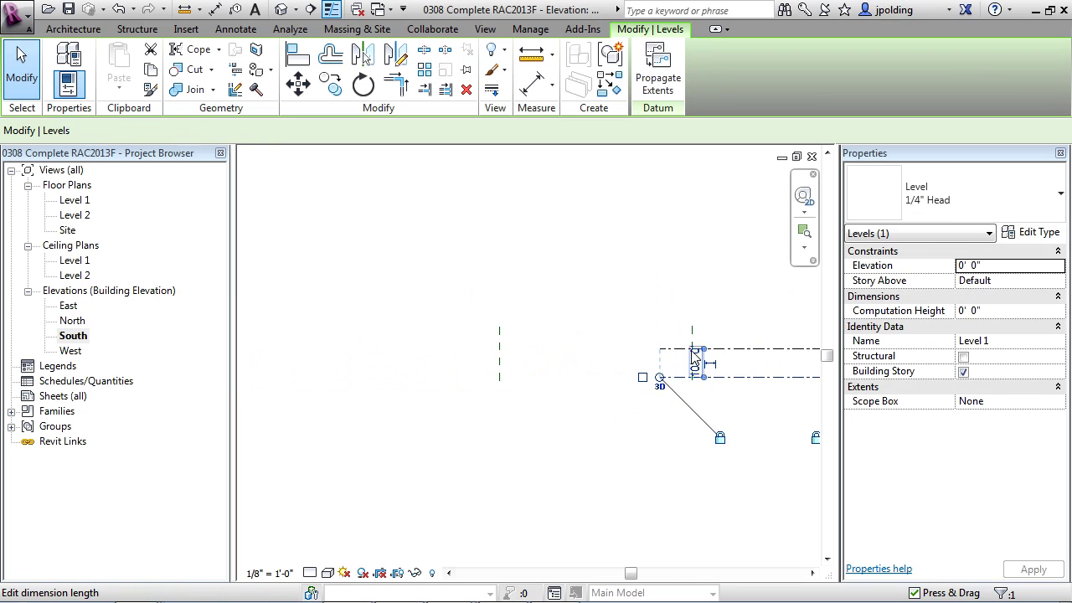
{"action": "key", "text": "z"}
{"action": "key", "text": "f"}
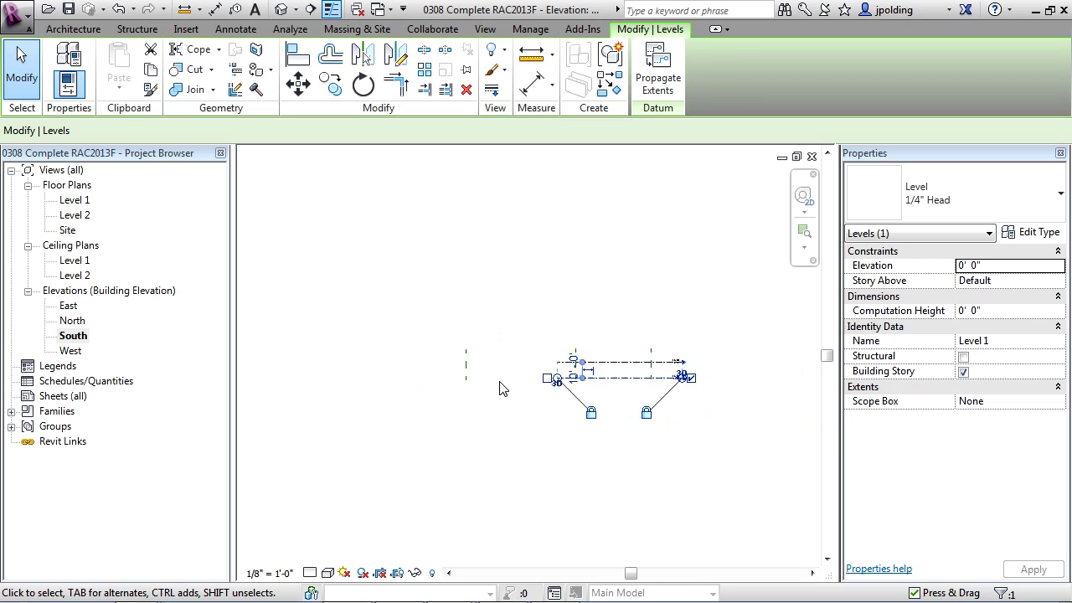
{"action": "key", "text": "Escape"}
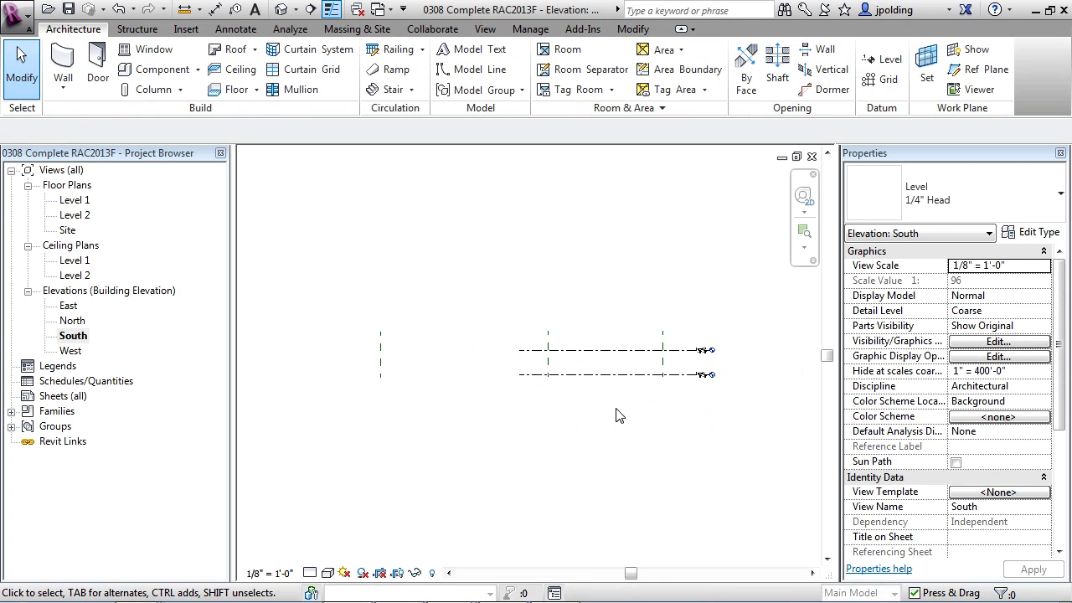
{"action": "scroll", "coordinate": [643, 411], "scroll_direction": "up", "scroll_amount": 1}
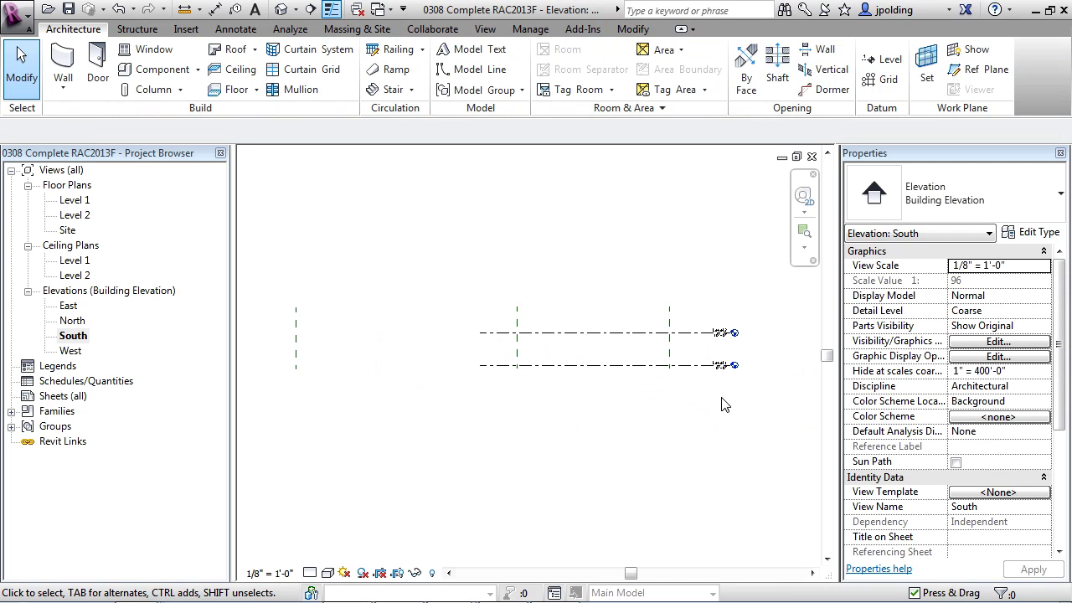
{"action": "double_click", "coordinate": [69, 323]}
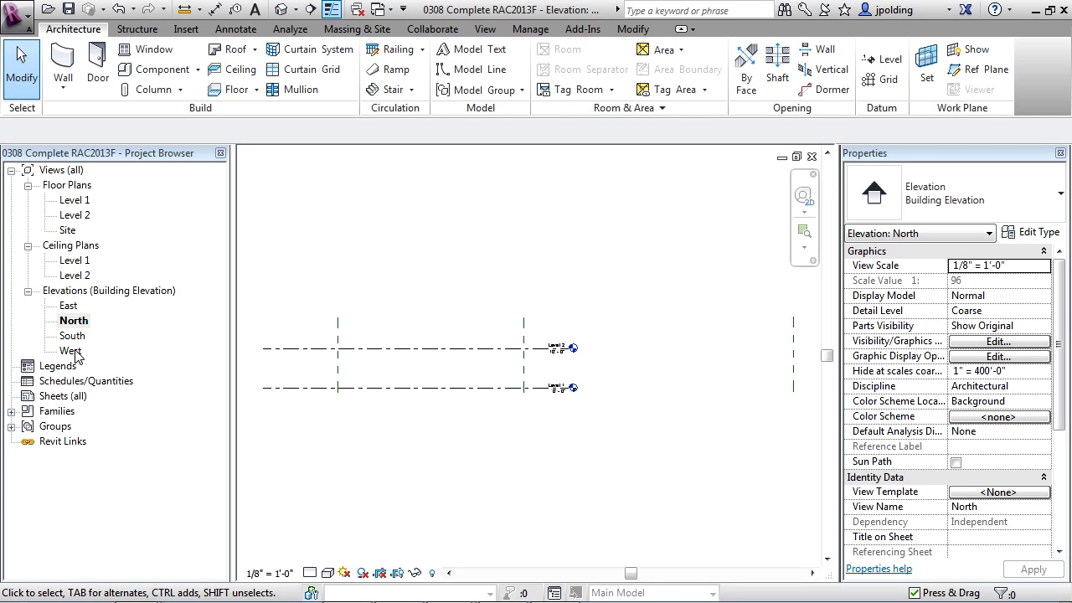
{"action": "left_click", "coordinate": [71, 306]}
{"action": "double_click", "coordinate": [71, 307]}
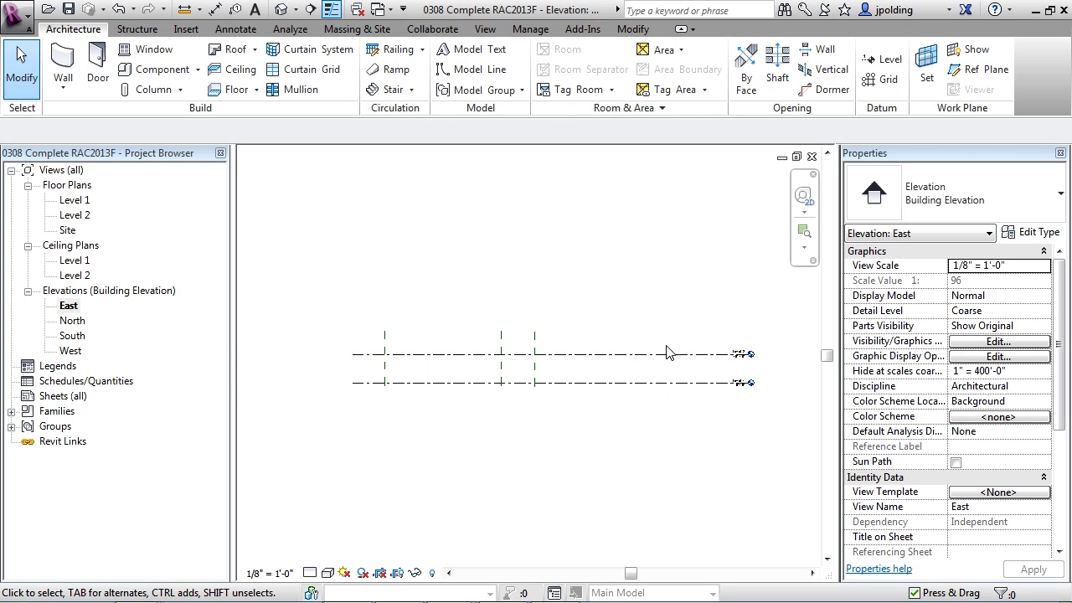
{"action": "scroll", "coordinate": [728, 376], "scroll_direction": "up", "scroll_amount": 3}
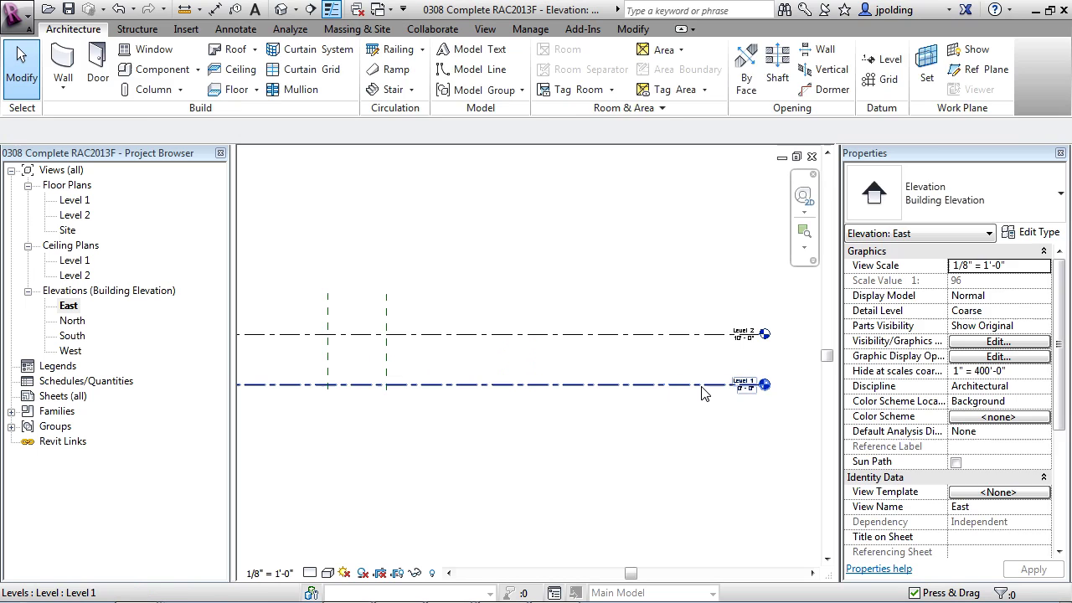
{"action": "left_click", "coordinate": [710, 386]}
{"action": "left_click_drag", "start_coordinate": [737, 387], "coordinate": [459, 385]}
{"action": "left_click", "coordinate": [710, 371]}
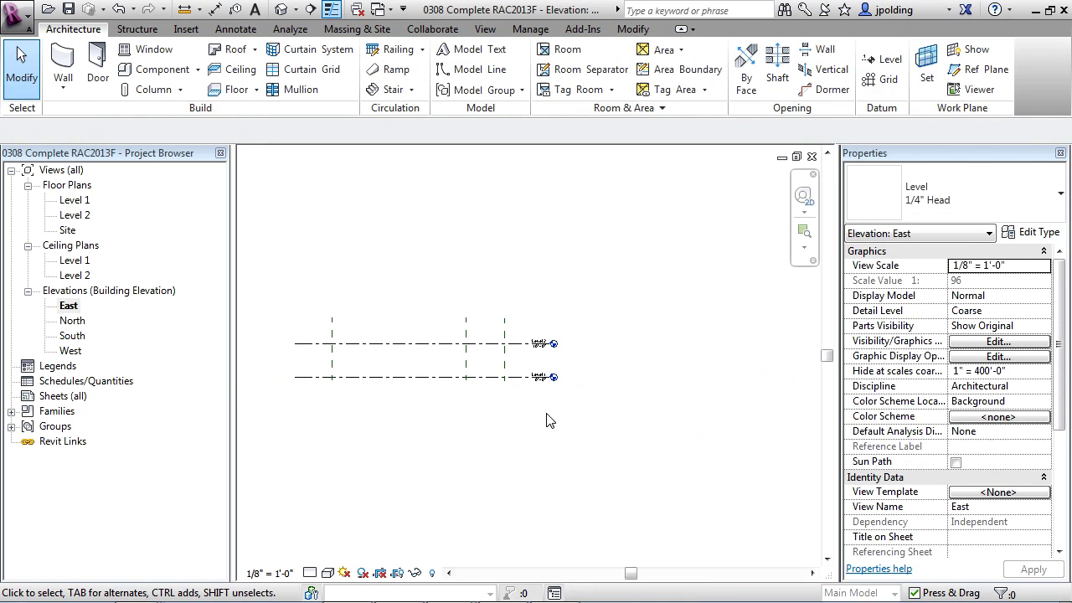
{"action": "double_click", "coordinate": [82, 353]}
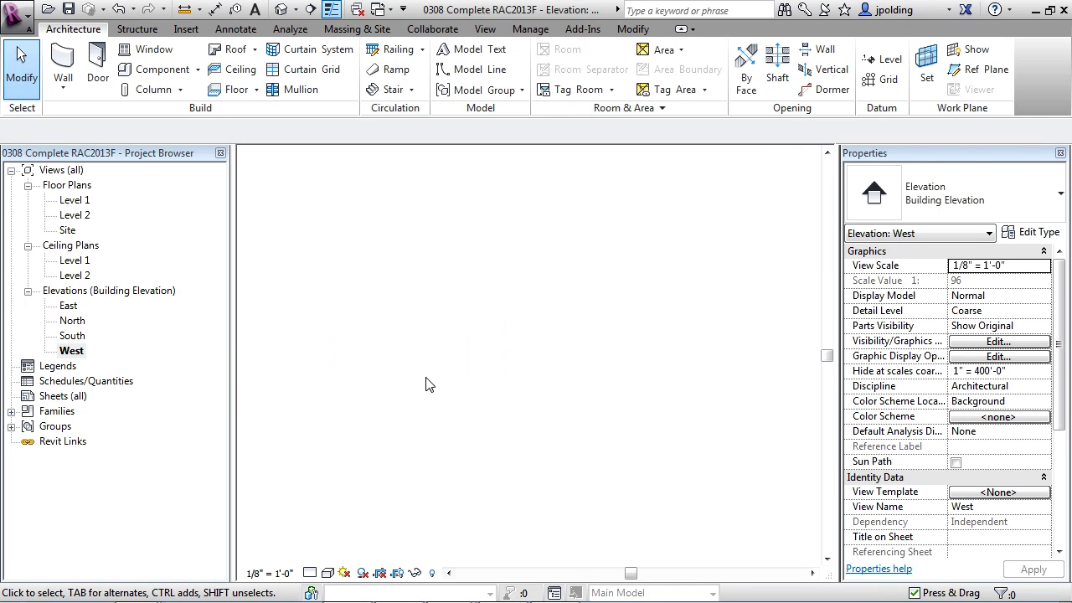
{"action": "middle_click_drag", "start_coordinate": [737, 447], "coordinate": [678, 386]}
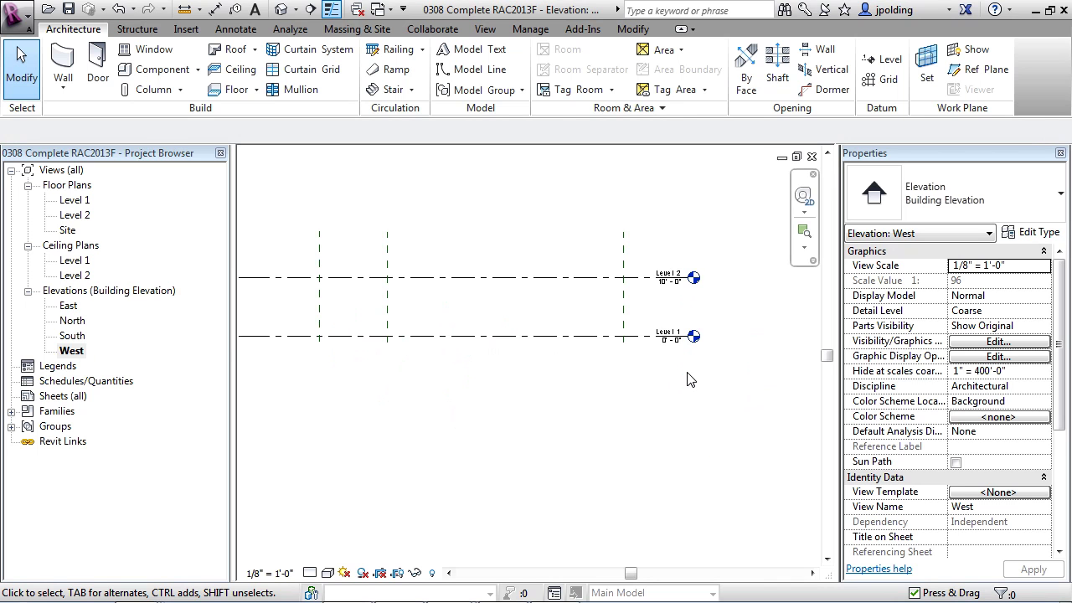
{"action": "scroll", "coordinate": [678, 348], "scroll_direction": "up", "scroll_amount": 3}
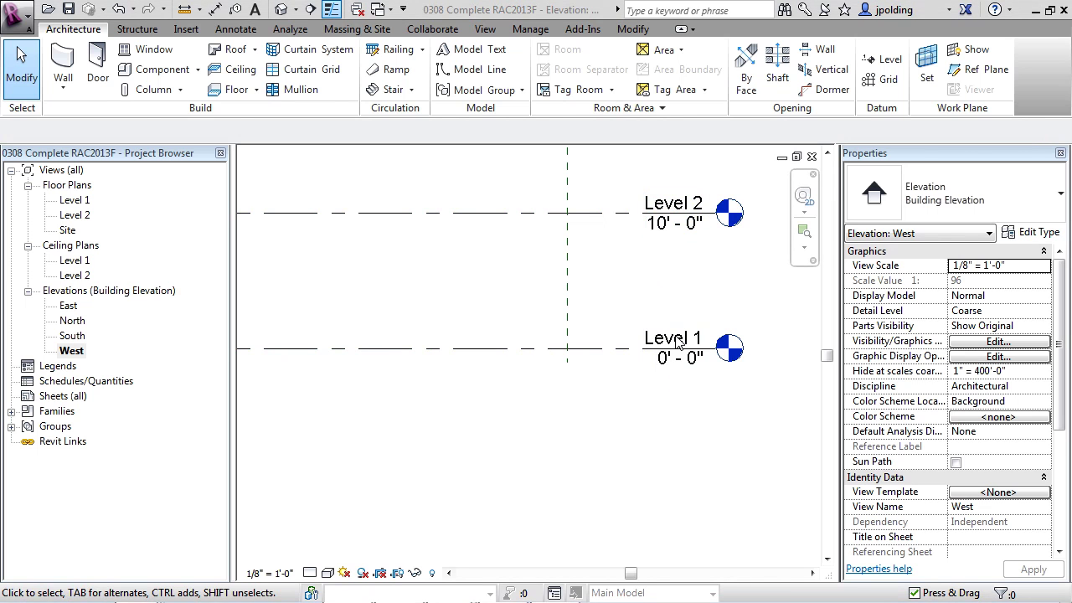
Rename Level 1 to MAIN FLOOR and rename its matching plan views
{"action": "left_click", "coordinate": [677, 340]}
{"action": "left_click", "coordinate": [679, 338]}
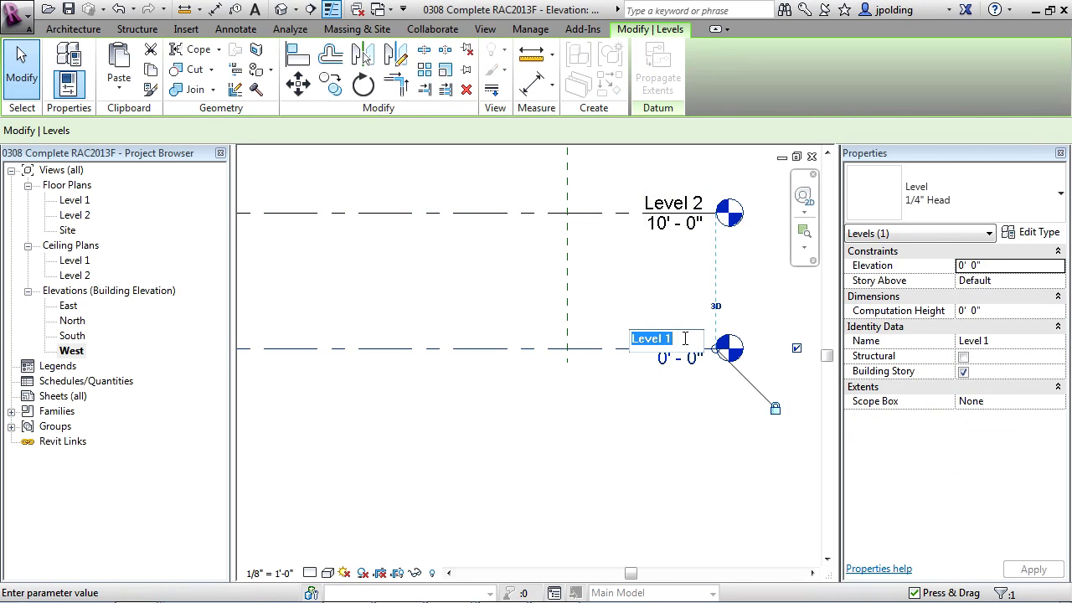
{"action": "key", "text": "Caps_Lock"}
{"action": "type", "text": "MAIN FL"}
{"action": "key", "text": "Return"}
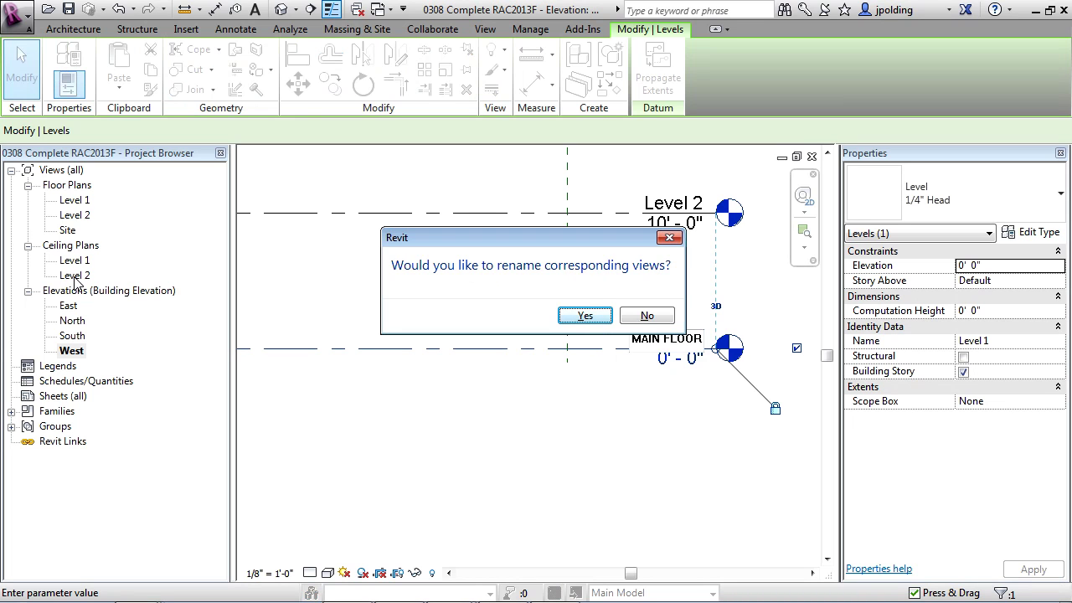
{"action": "left_click", "coordinate": [586, 315]}
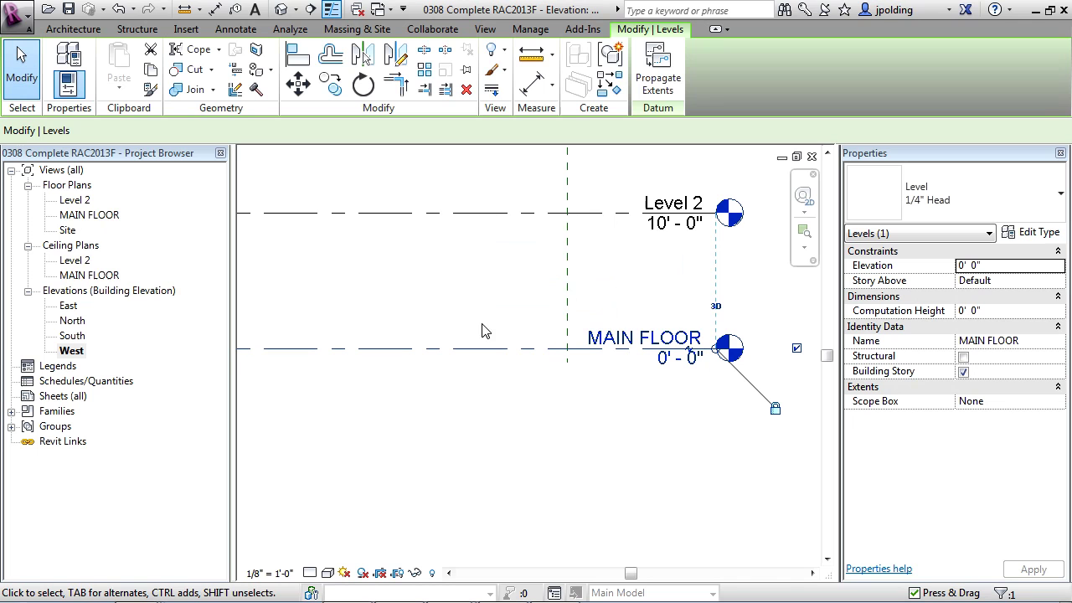
Rename Level 2 to T.O. ROOF PLT and rename its matching plan views
{"action": "double_click", "coordinate": [682, 205]}
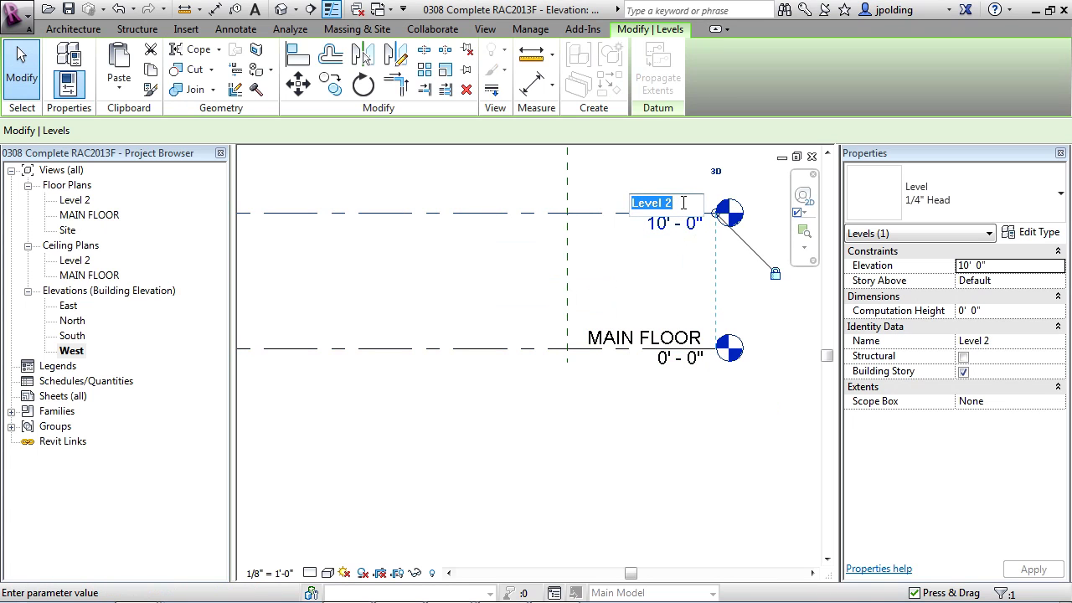
{"action": "type", "text": "T"}
{"action": "type", "text": ".O. ROOF PLT"}
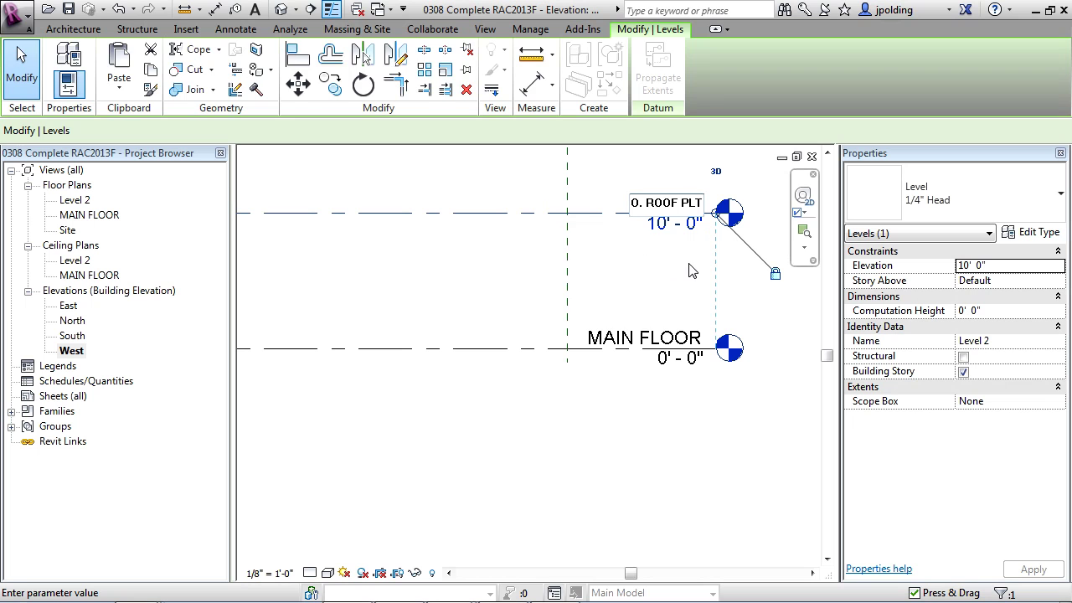
{"action": "key", "text": "Return"}
{"action": "left_click", "coordinate": [573, 315]}
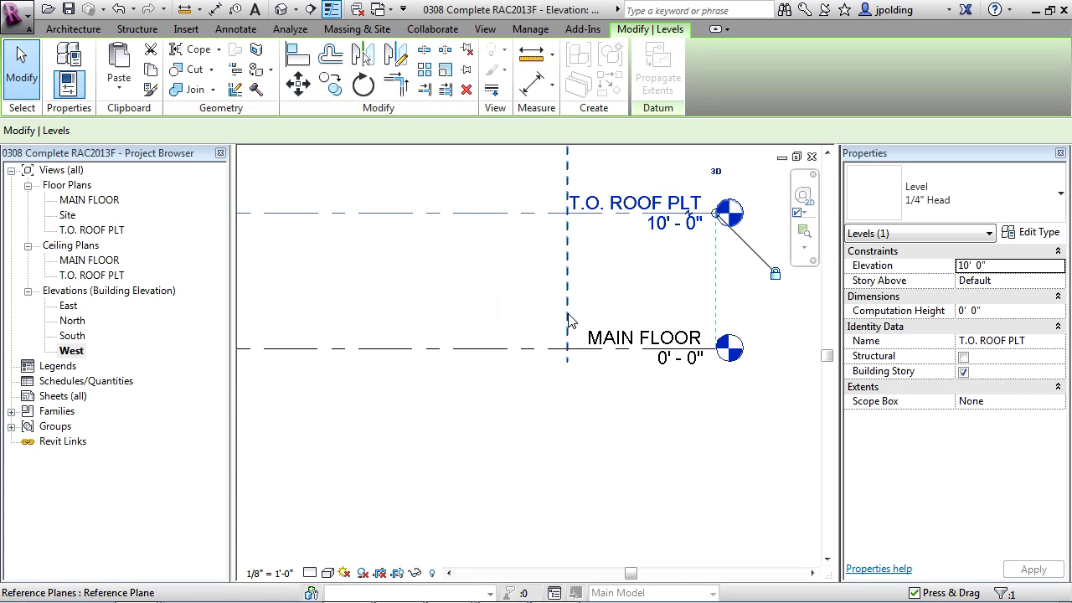
{"action": "left_click", "coordinate": [574, 316]}
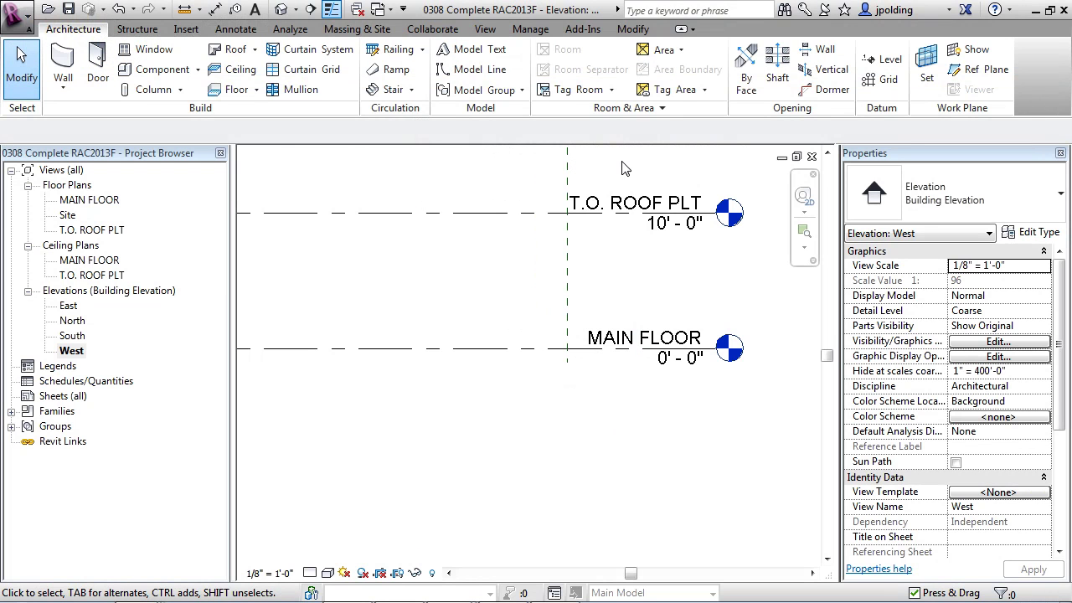
Correct the roof level name to T.O. ROOF PLATE, renaming its plan views too
{"action": "double_click", "coordinate": [649, 202]}
{"action": "left_click", "coordinate": [684, 203]}
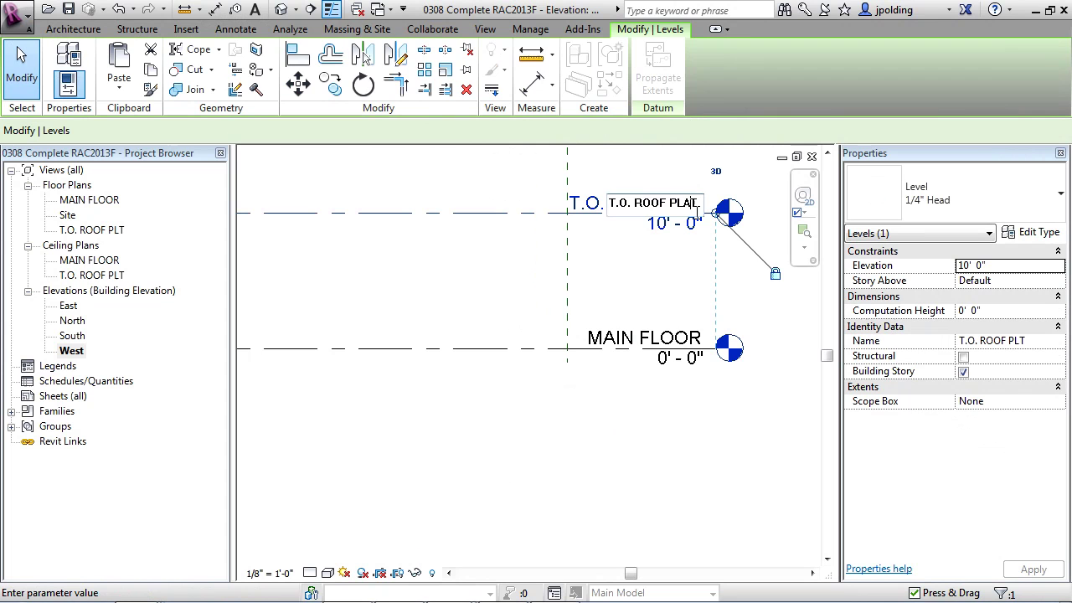
{"action": "type", "text": "E"}
{"action": "key", "text": "Return"}
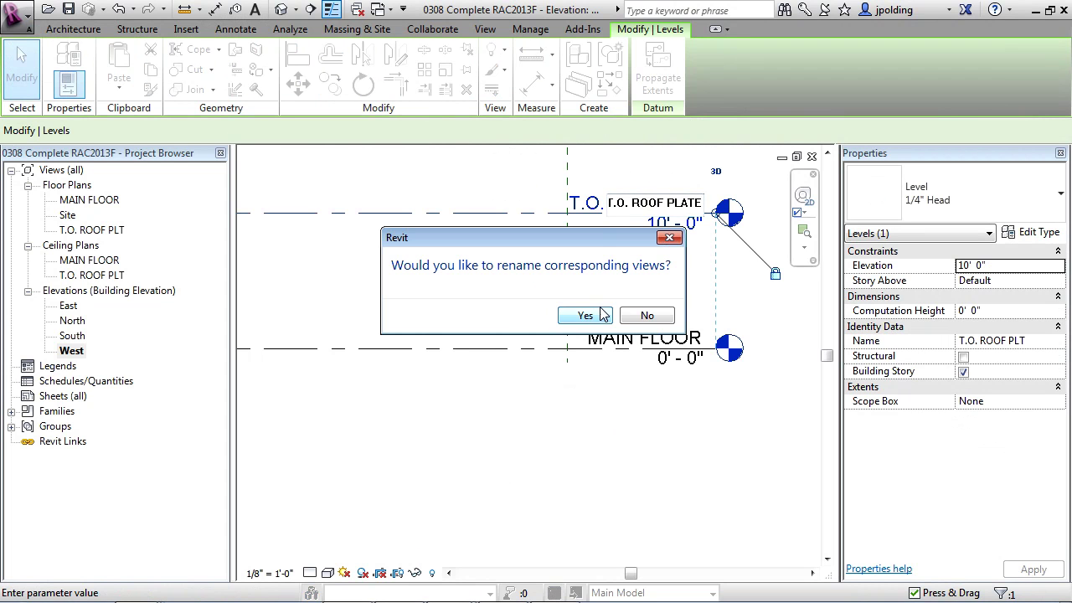
{"action": "left_click", "coordinate": [576, 314]}
Set the roof level height to 14' - 0" and align its end with the other levels
{"action": "left_click", "coordinate": [670, 224]}
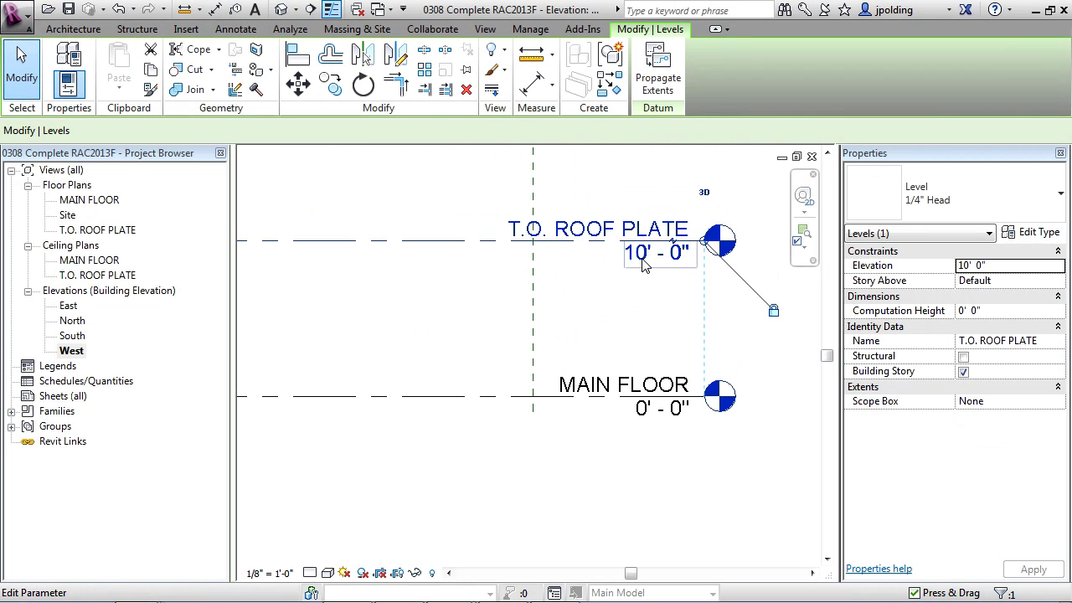
{"action": "left_click", "coordinate": [655, 261]}
{"action": "left_click", "coordinate": [654, 254]}
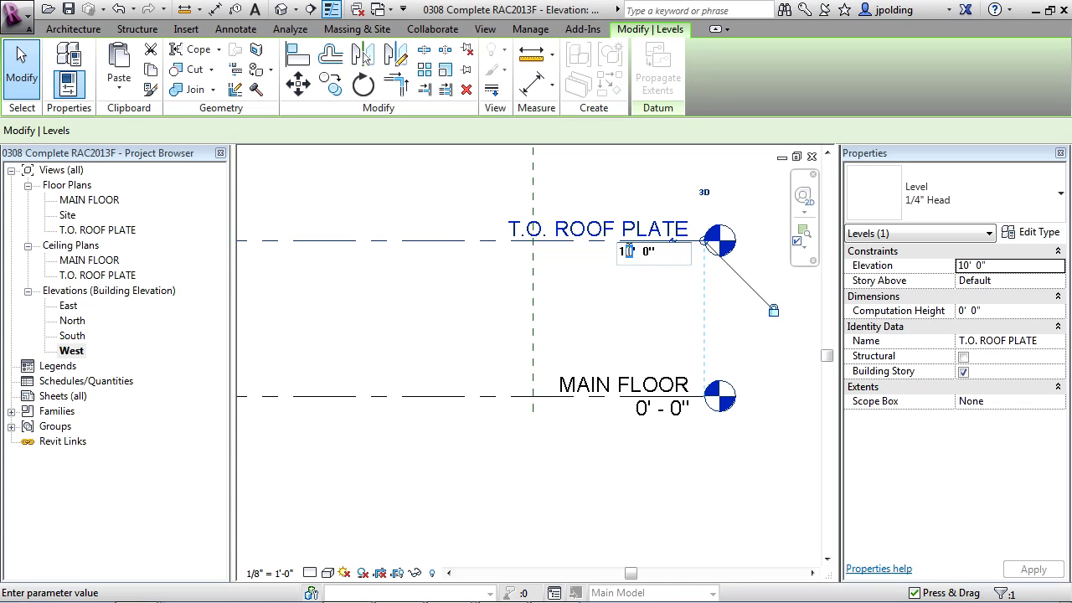
{"action": "key", "text": "Return"}
{"action": "left_click", "coordinate": [641, 304]}
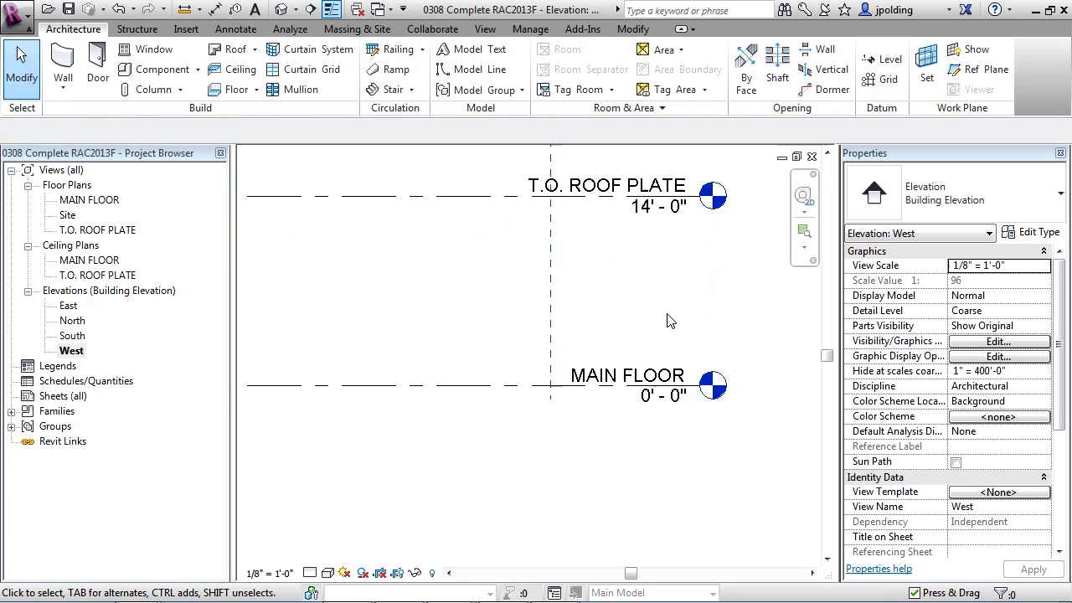
{"action": "scroll", "coordinate": [636, 234], "scroll_direction": "down", "scroll_amount": 1}
{"action": "left_click", "coordinate": [634, 230]}
{"action": "left_click", "coordinate": [633, 231]}
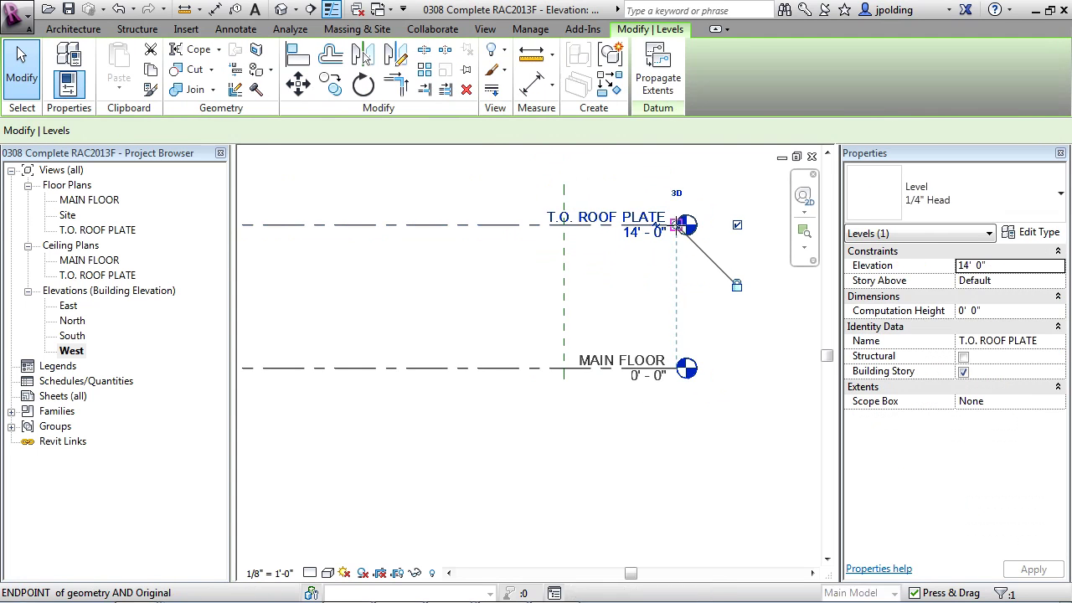
{"action": "left_click_drag", "start_coordinate": [686, 225], "coordinate": [737, 226]}
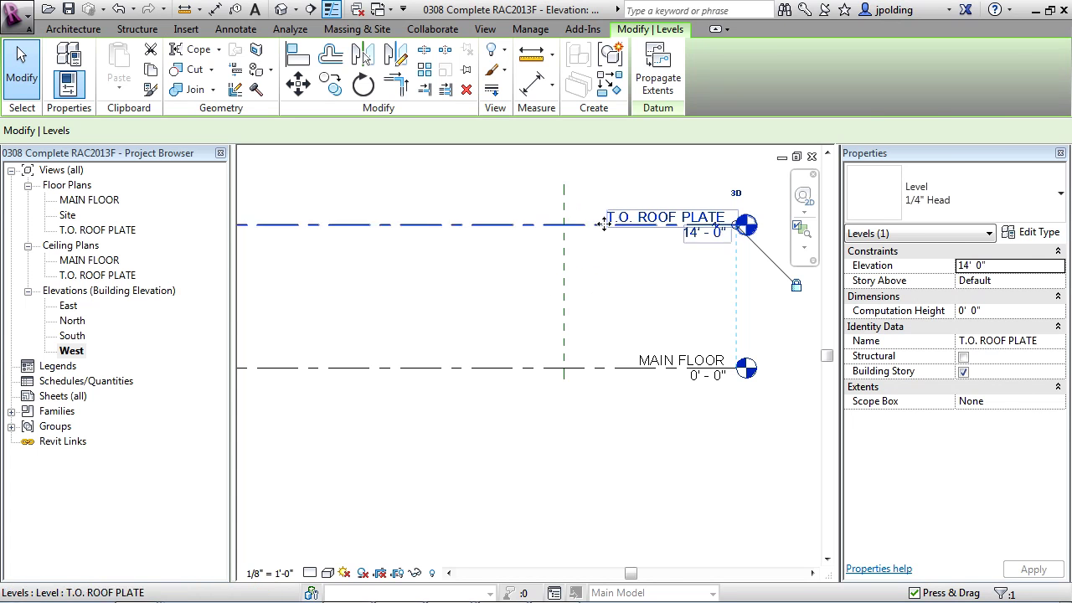
{"action": "left_click", "coordinate": [728, 276]}
{"action": "scroll", "coordinate": [727, 280], "scroll_direction": "down", "scroll_amount": 3}
{"action": "scroll", "coordinate": [727, 279], "scroll_direction": "down", "scroll_amount": 2}
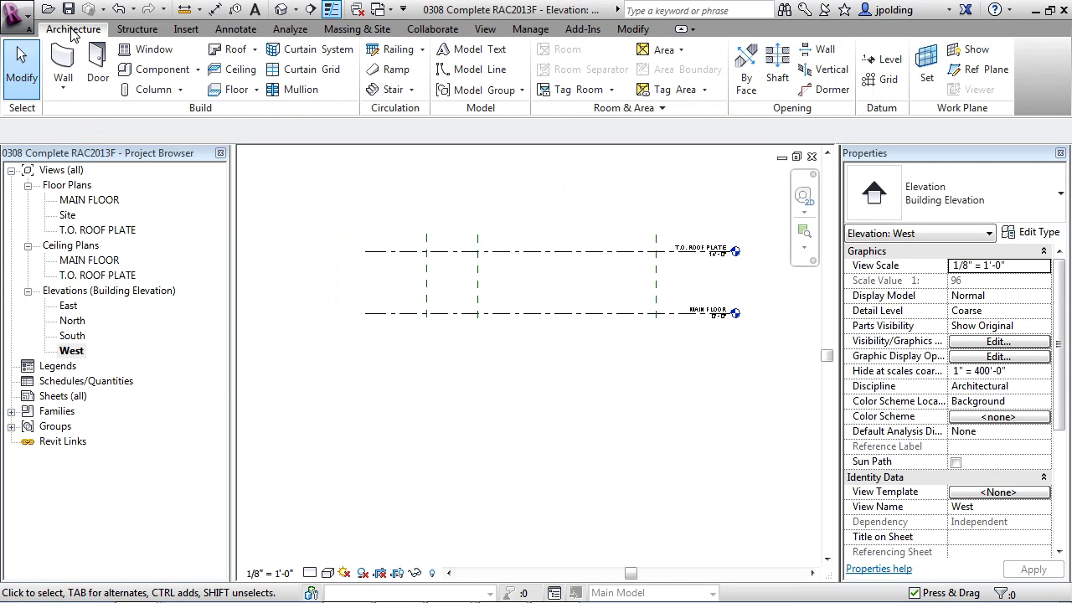
Draw Level 3 12' below MAIN FLOOR, ending in line with the other levels
{"action": "left_click", "coordinate": [883, 63]}
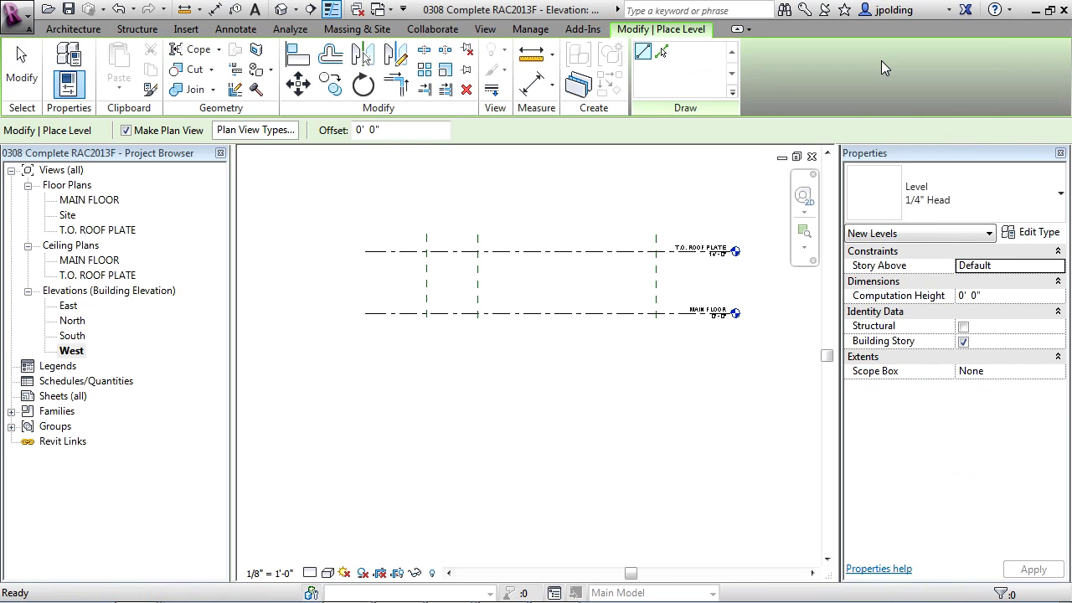
{"action": "left_click", "coordinate": [366, 366]}
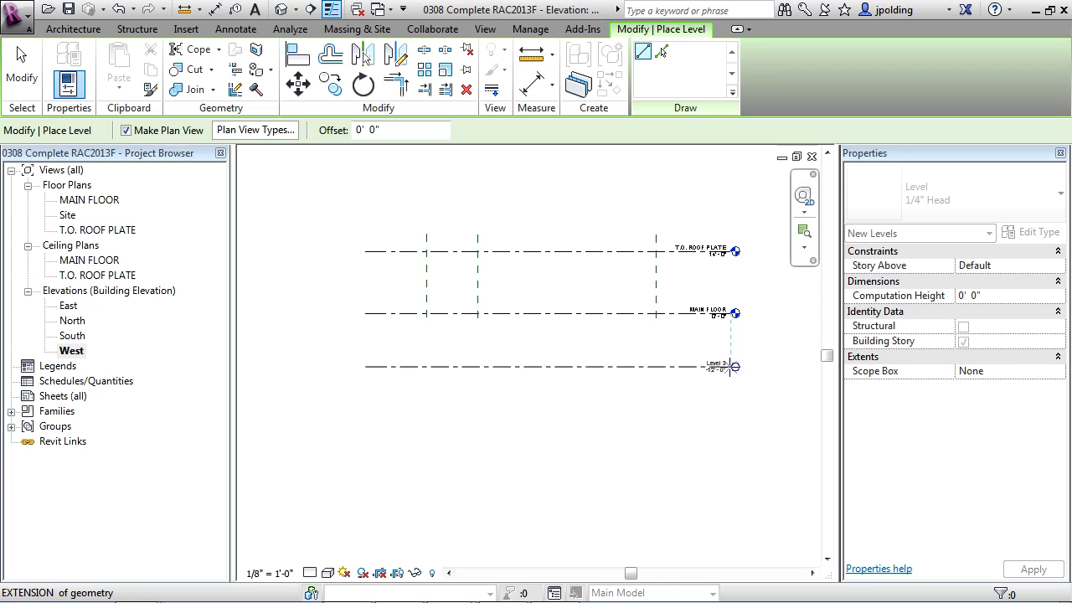
{"action": "left_click", "coordinate": [728, 366]}
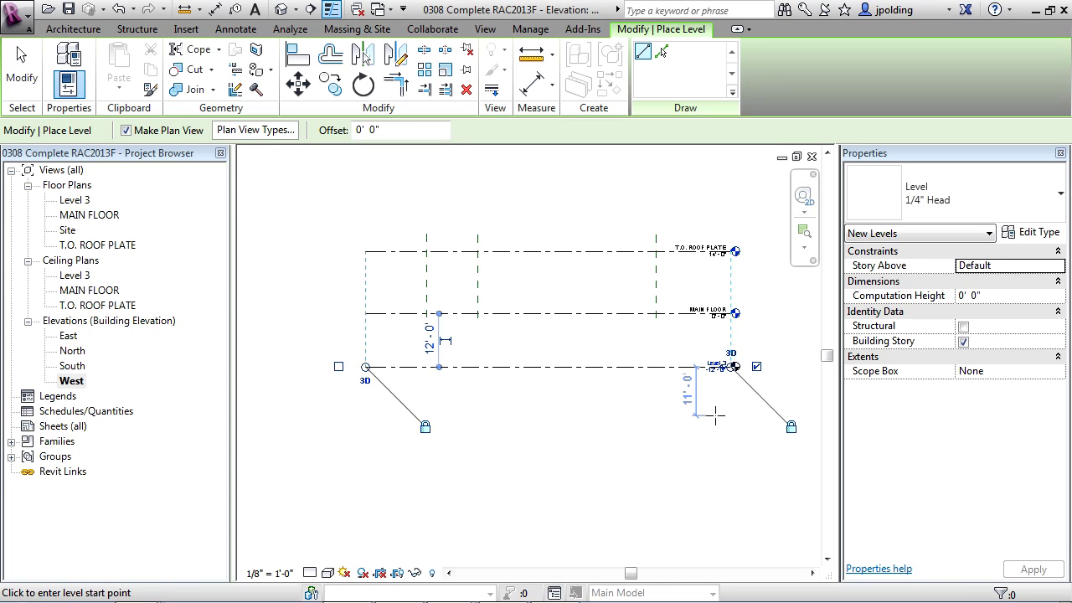
{"action": "key", "text": "Escape"}
{"action": "key", "text": "Escape"}
{"action": "scroll", "coordinate": [703, 365], "scroll_direction": "up", "scroll_amount": 5}
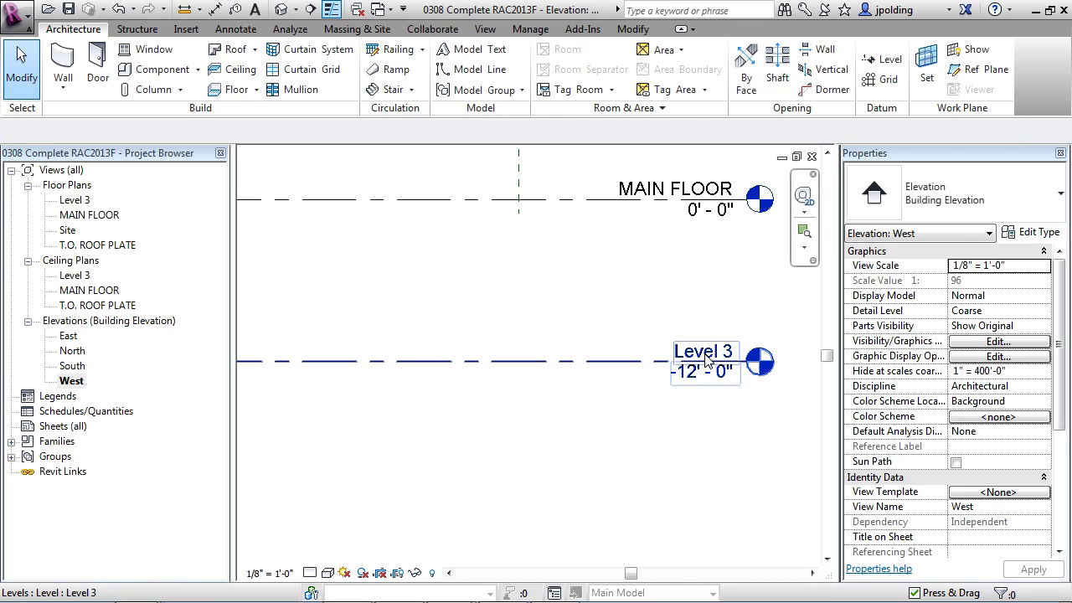
Rename the -12'-0" Level 3 to BASEMENT, updating its floor and ceiling plan names
{"action": "double_click", "coordinate": [706, 358]}
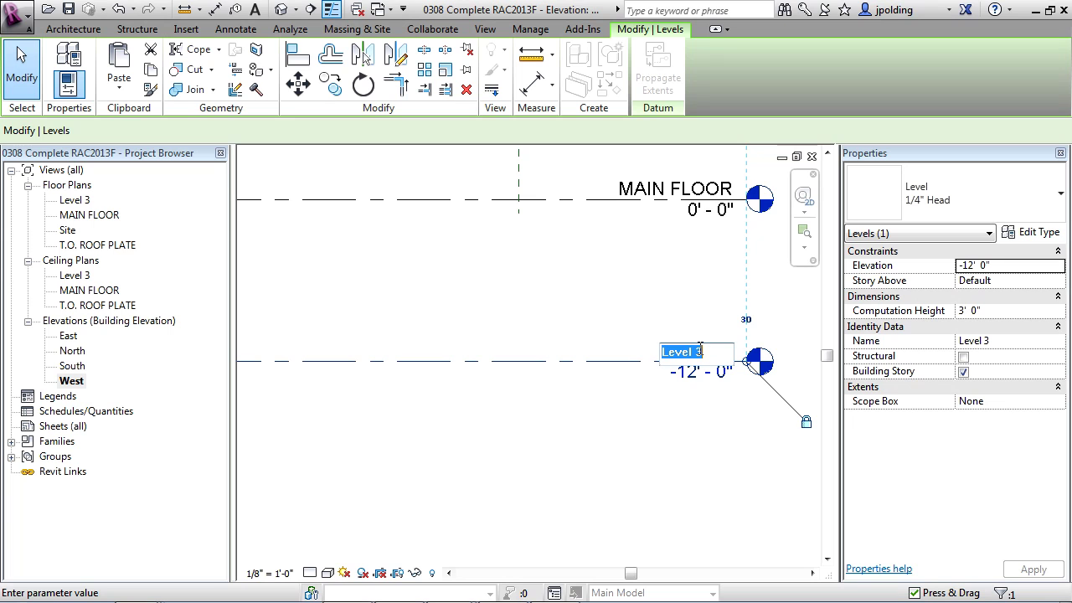
{"action": "type", "text": "B"}
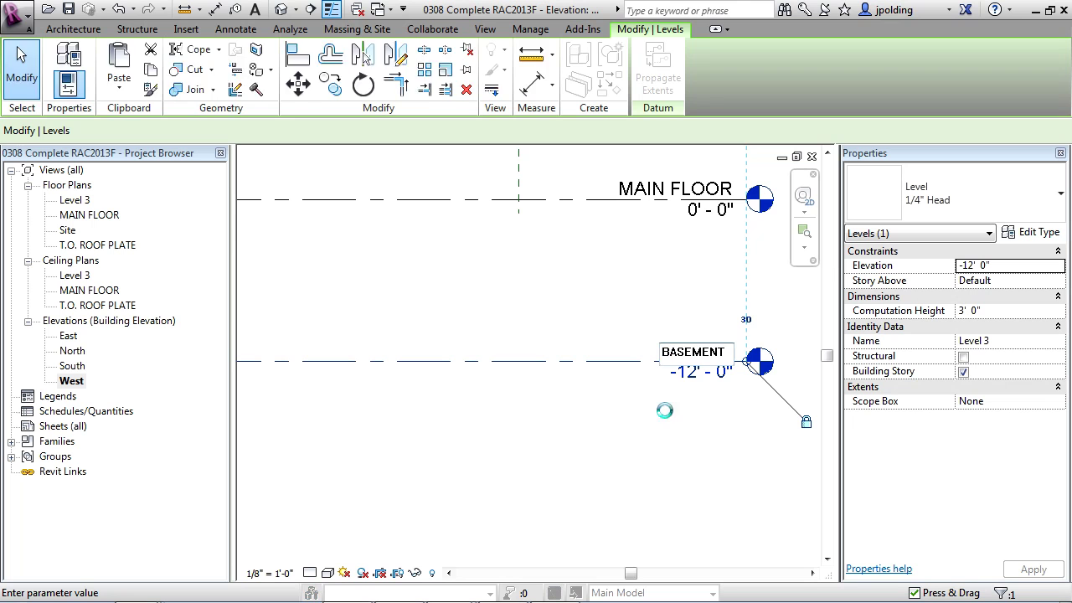
{"action": "type", "text": "ASEMENT"}
{"action": "key", "text": "Return"}
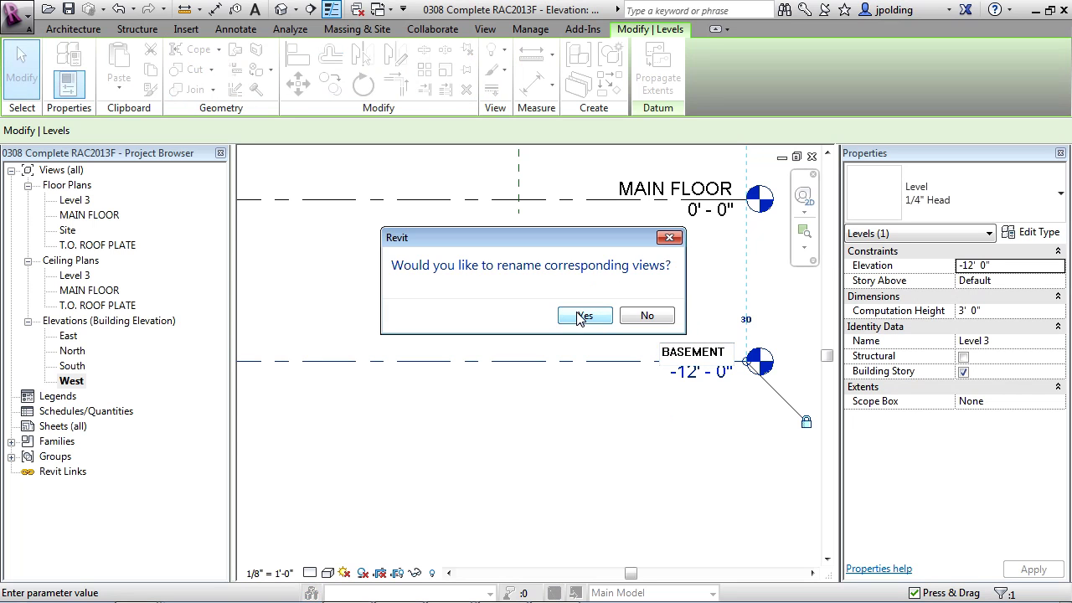
{"action": "left_click", "coordinate": [583, 316]}
{"action": "left_click", "coordinate": [650, 376]}
{"action": "scroll", "coordinate": [669, 423], "scroll_direction": "down", "scroll_amount": 2}
{"action": "scroll", "coordinate": [669, 423], "scroll_direction": "down", "scroll_amount": 5}
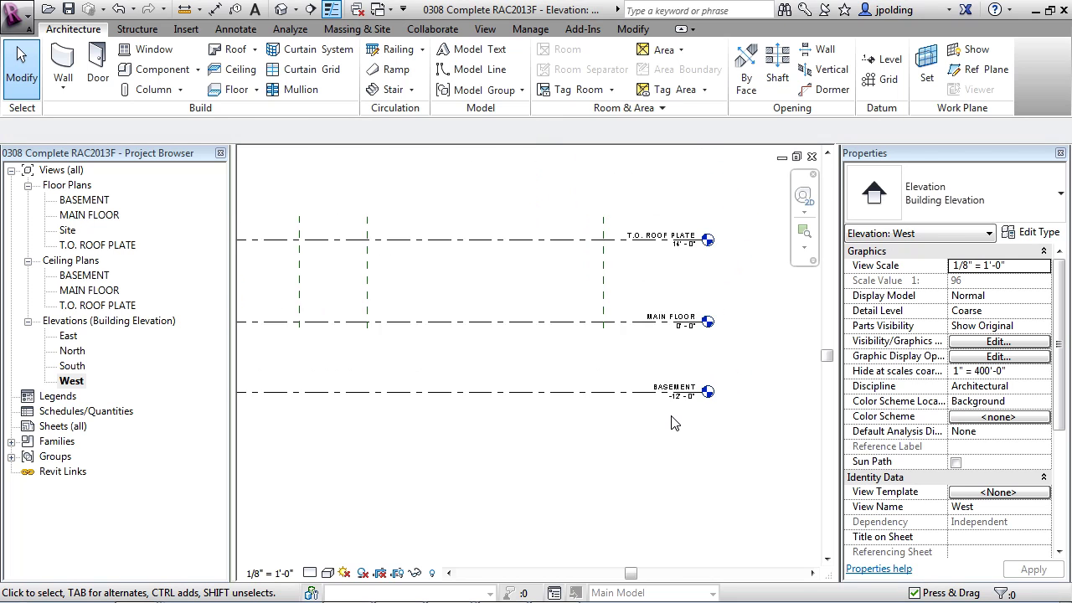